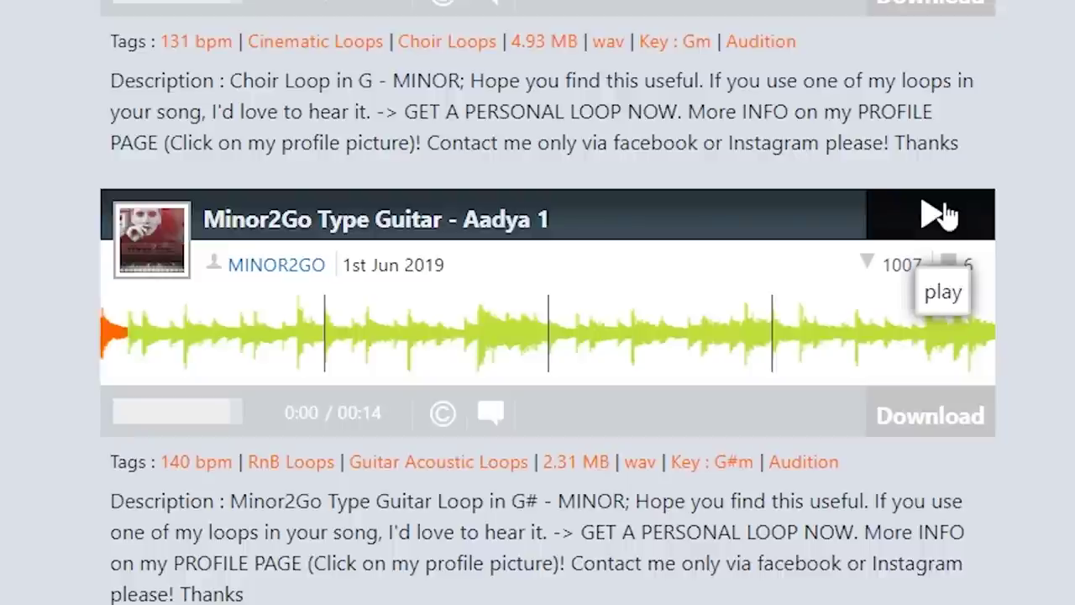
Download the "Minor2Go Type Guitar - Aadya 1" loop from Looperman
left_click(928, 420)
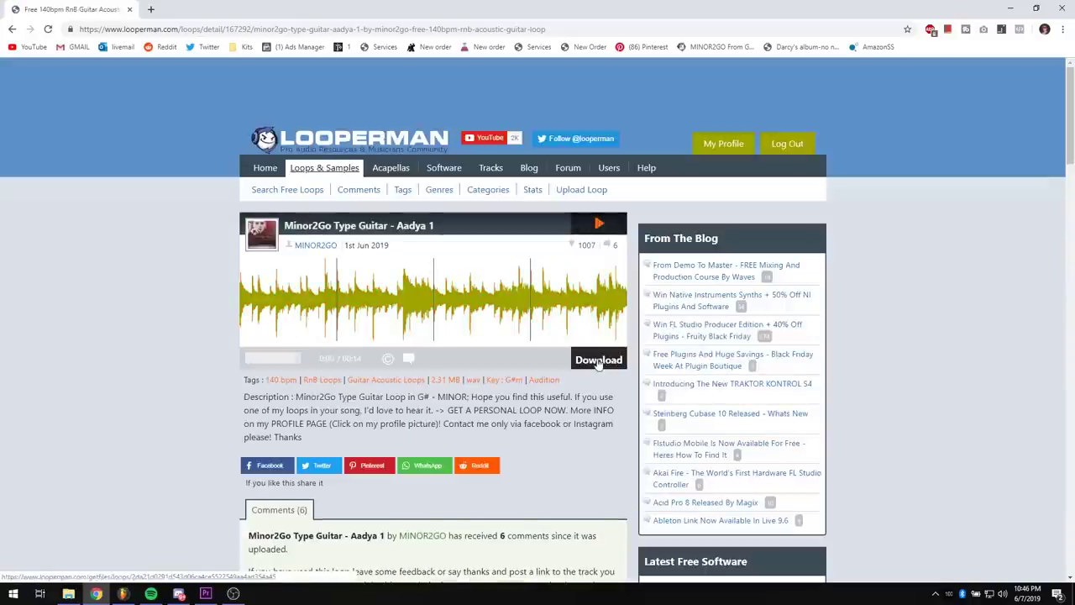
left_click(598, 361)
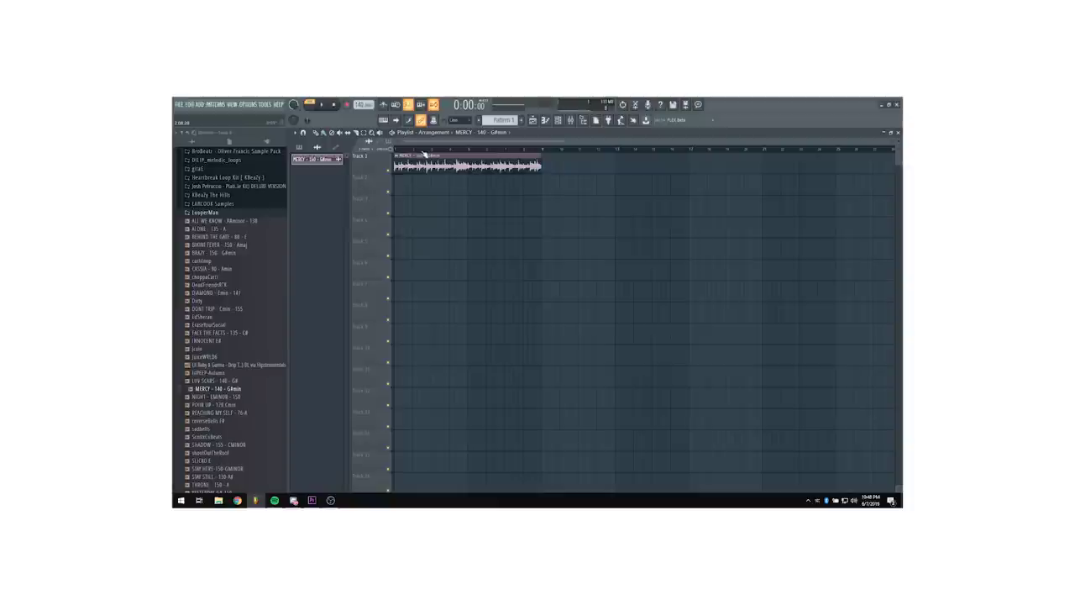
In FL Studio, reset the MERCY - 140 - G#min clip's mixer track to the Default state and close the clip's channel settings
left_click(399, 148)
double_click(449, 161)
left_click(534, 221)
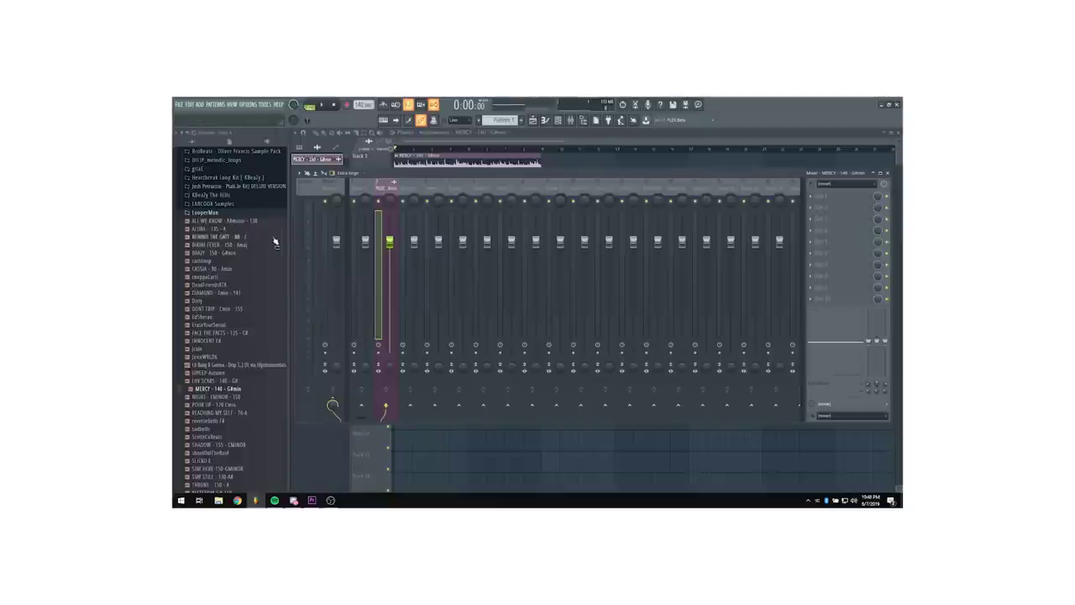
right_click(379, 222)
mouse_move(426, 213)
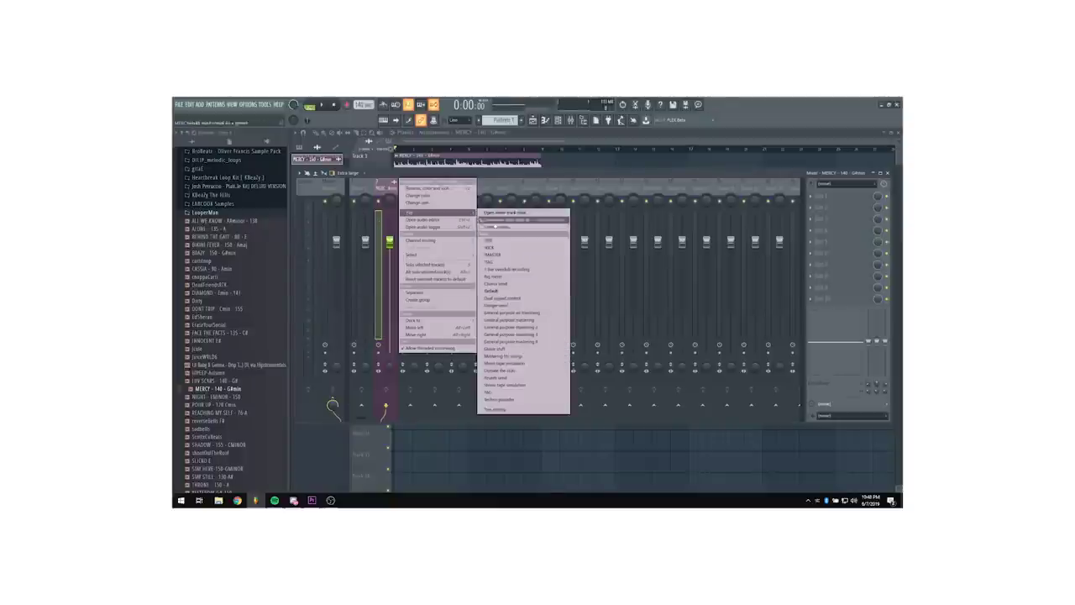
left_click(512, 291)
left_click(557, 120)
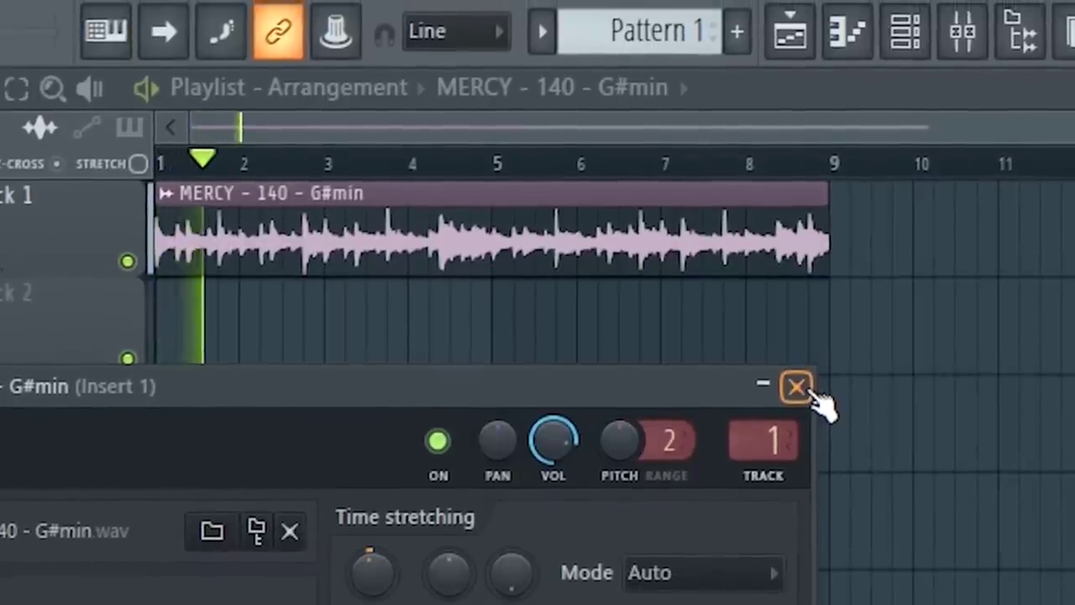
left_click(531, 148)
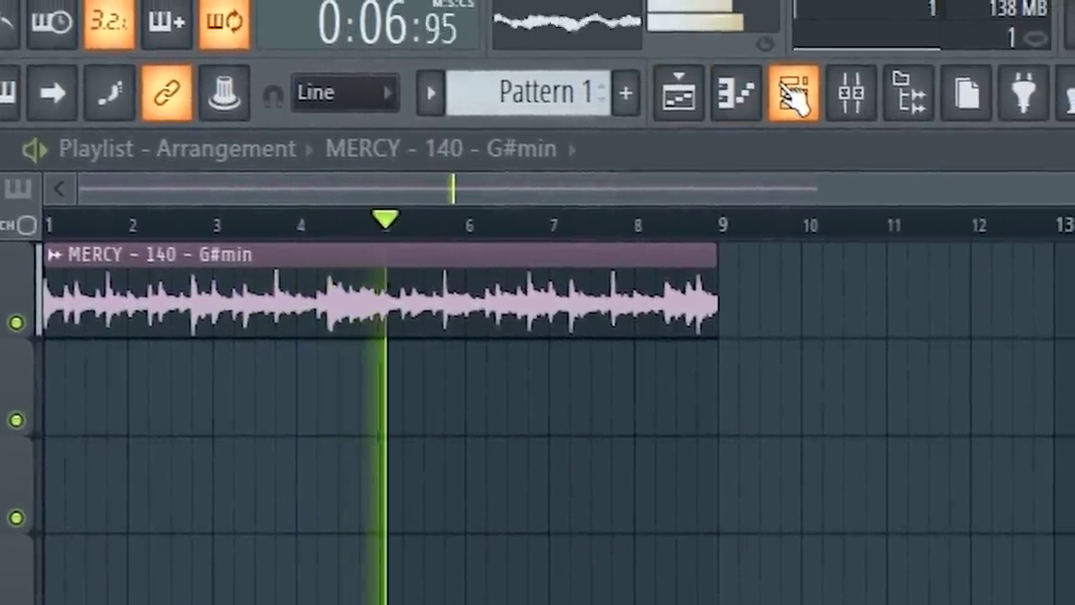
Replace the existing channel in the channel rack with a Fruity Slicer
left_click(821, 88)
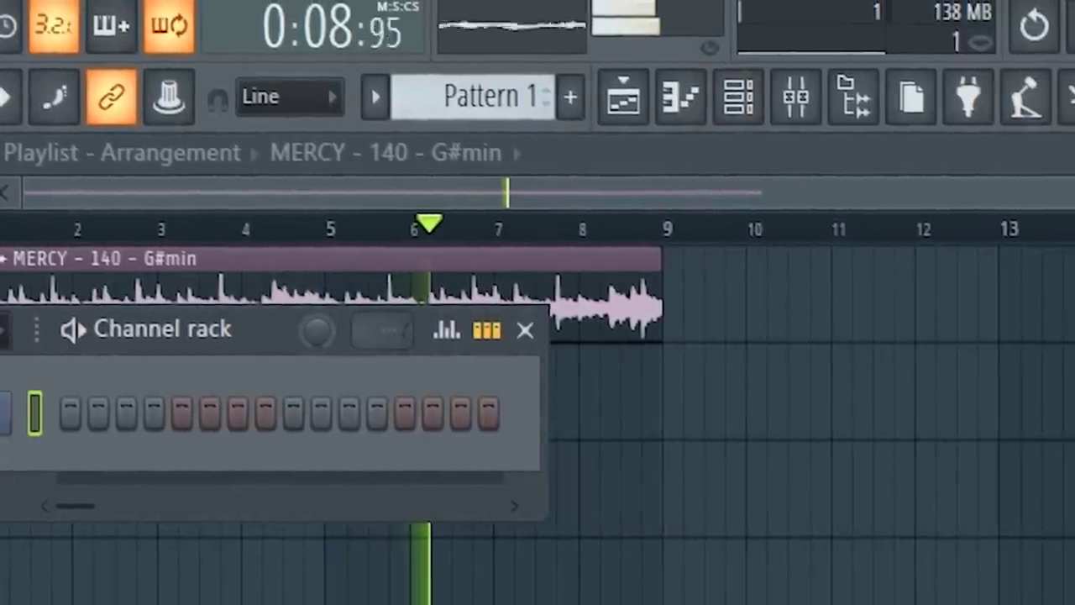
right_click(1, 415)
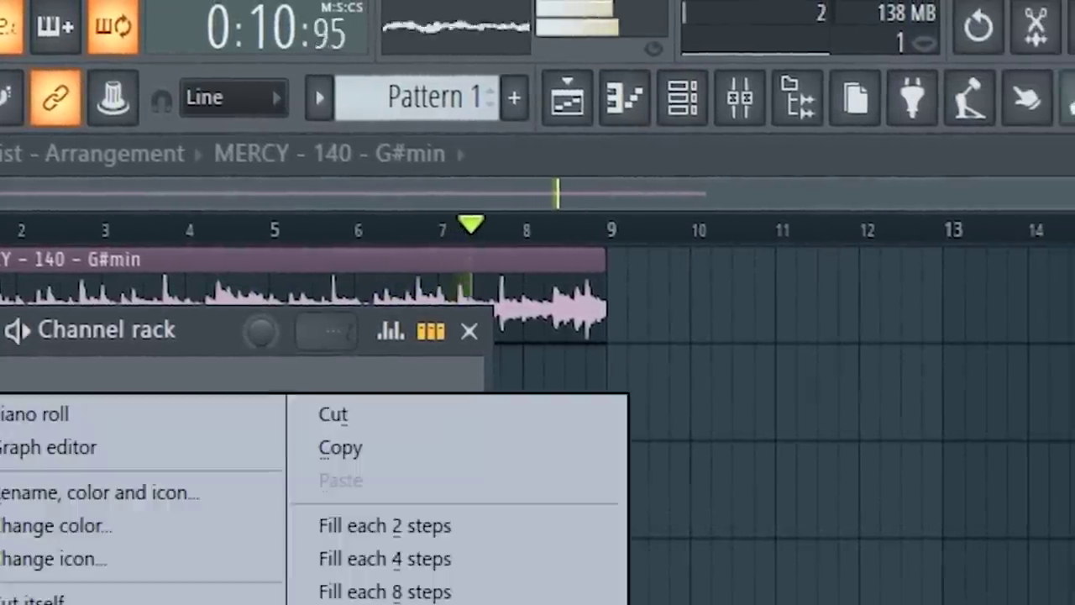
mouse_move(101, 603)
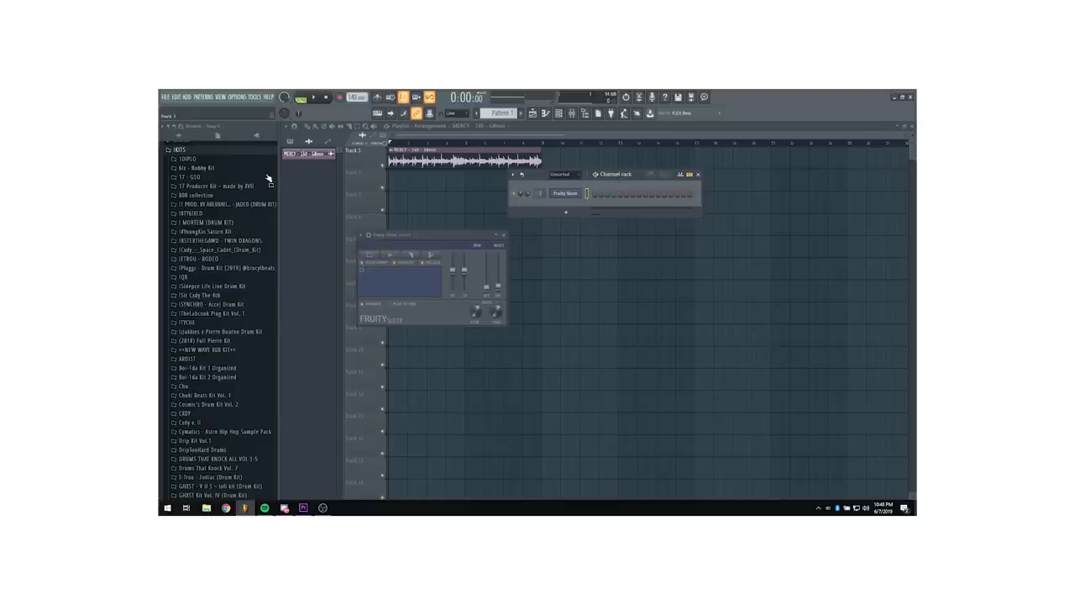
Load the MERCY - 140 - G#min sample into the Fruity Slicer channel and show the slicer
double_click(456, 164)
left_click(559, 115)
left_click_drag(615, 176, 455, 197)
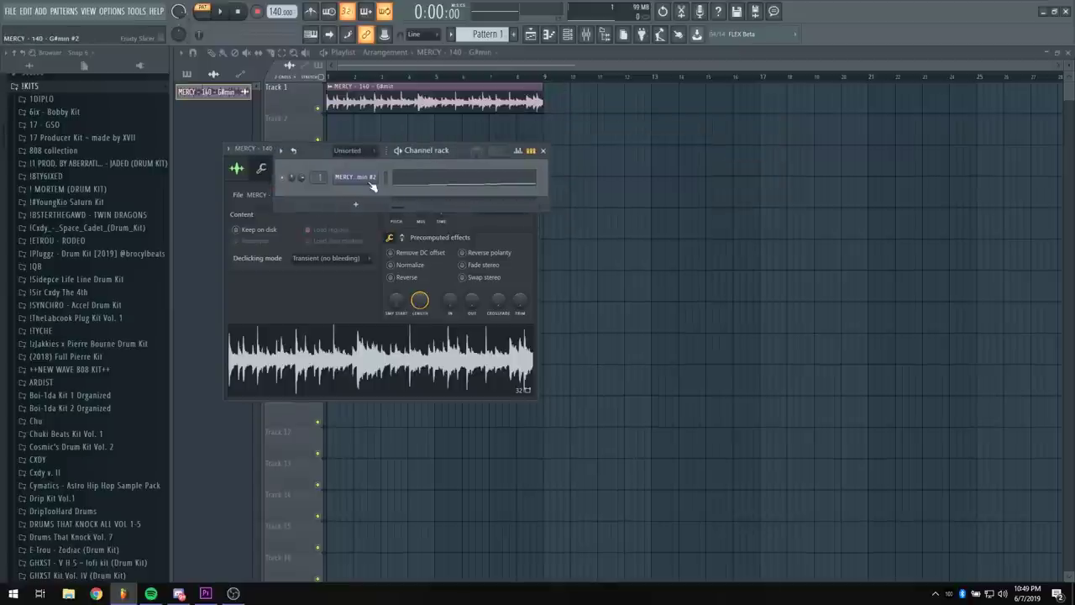
left_click(355, 178)
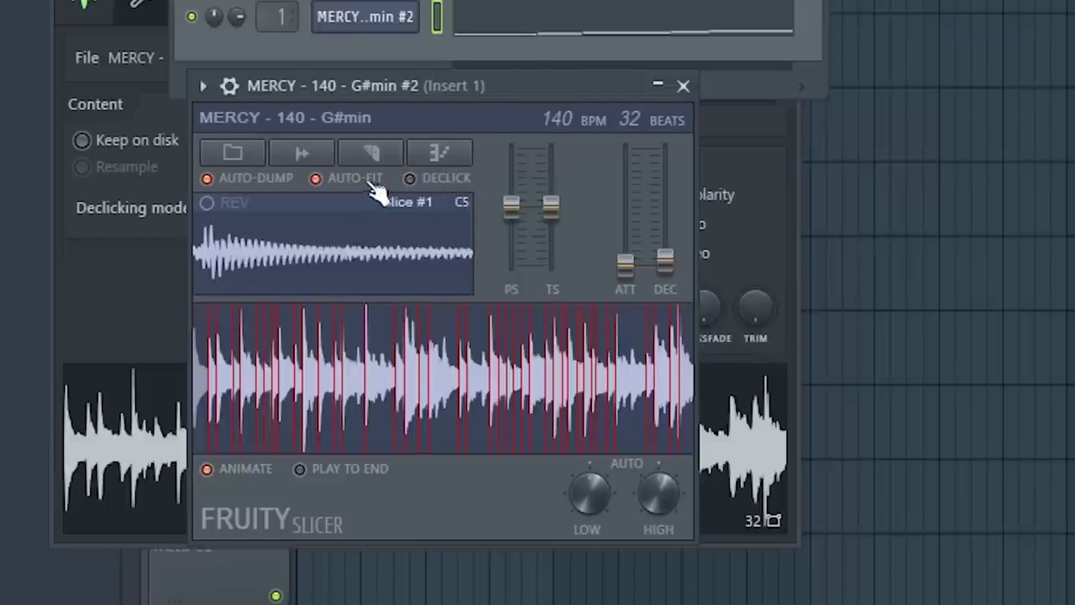
Turn off auto-dump in the Fruity Slicer and slice the loop by Beat
left_click(252, 178)
left_click(380, 160)
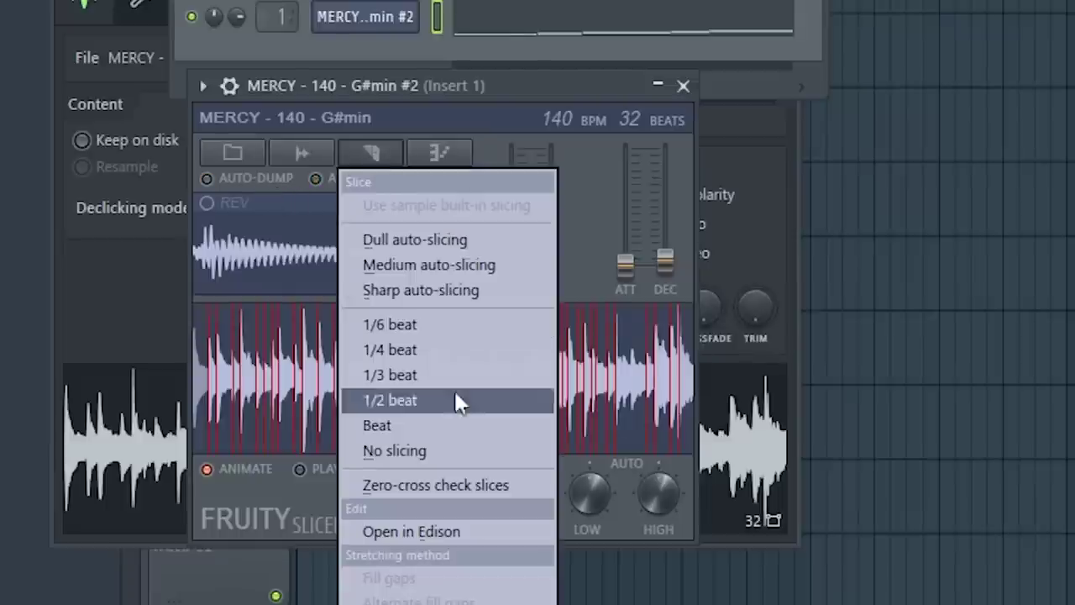
left_click(394, 426)
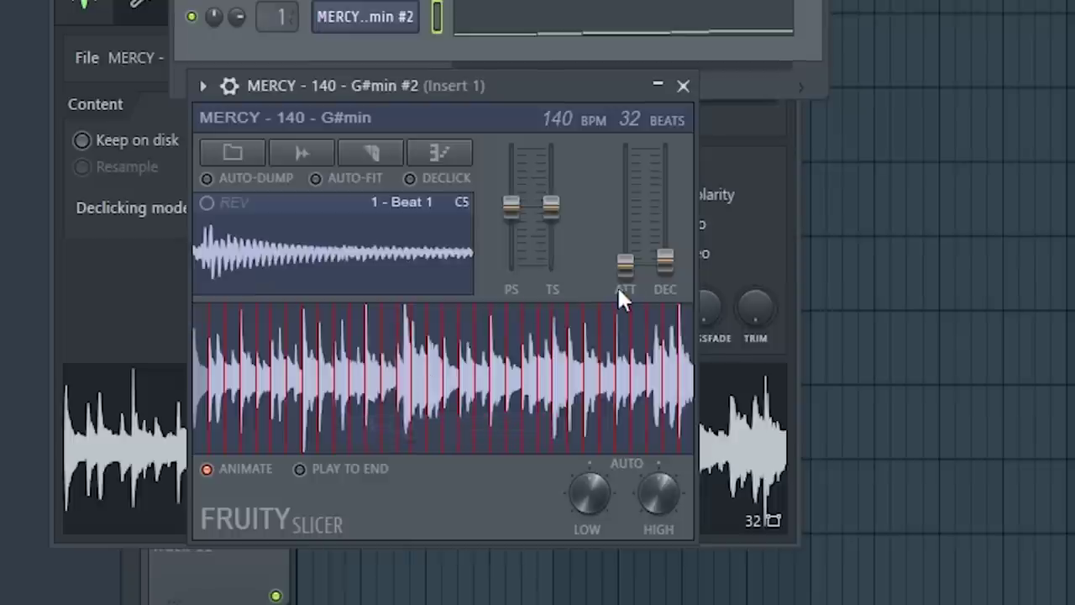
Raise the slicer's attack to a 24 ms slice fade-in, then audition the sliced pattern and close the slicer
left_click_drag(623, 267, 625, 228)
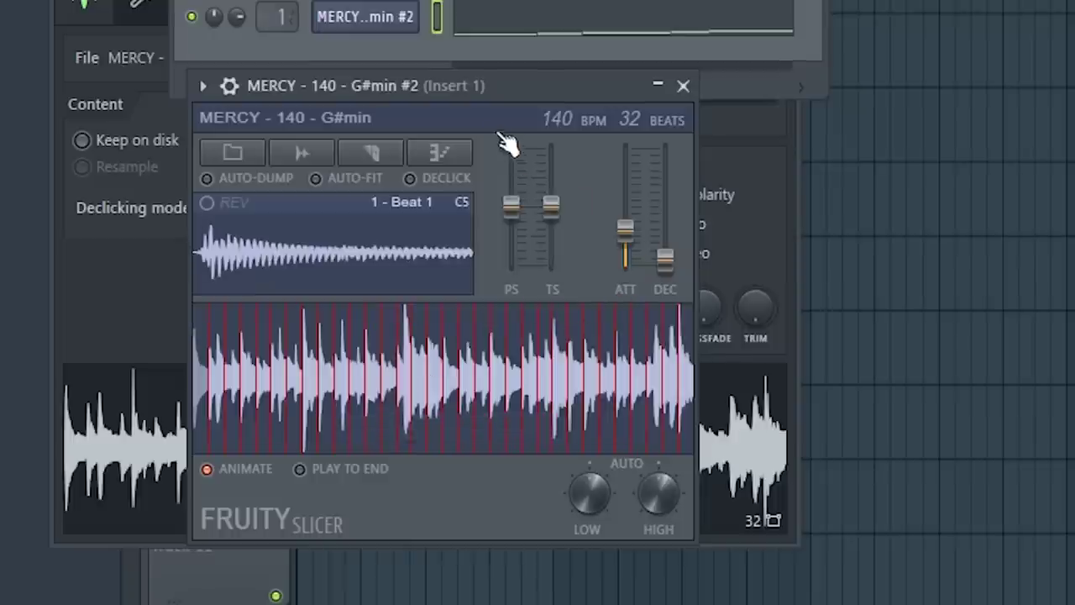
left_click_drag(473, 95, 488, 92)
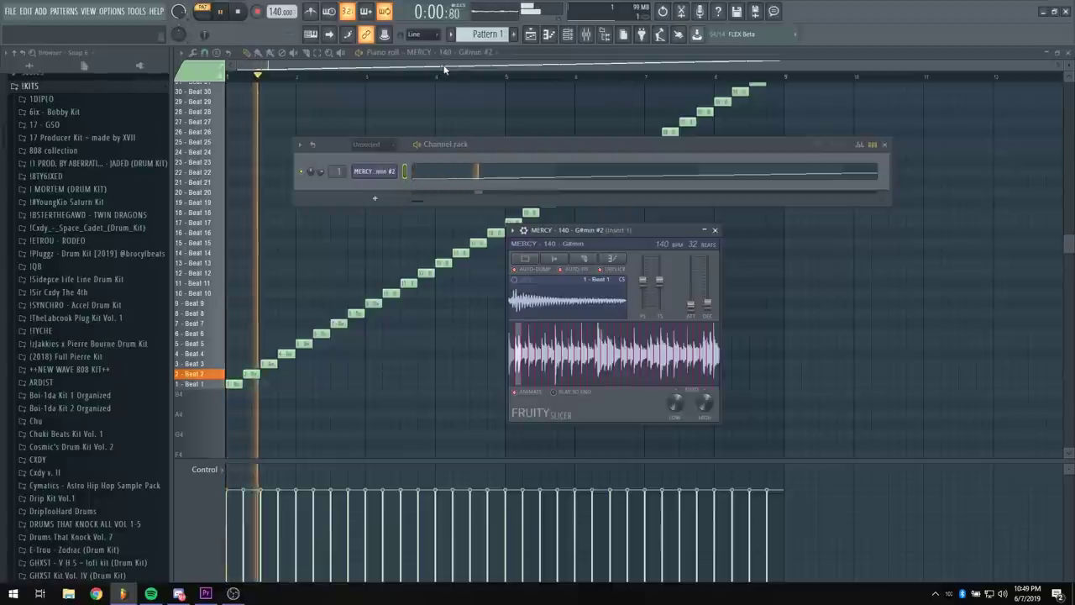
left_click_drag(691, 305, 692, 293)
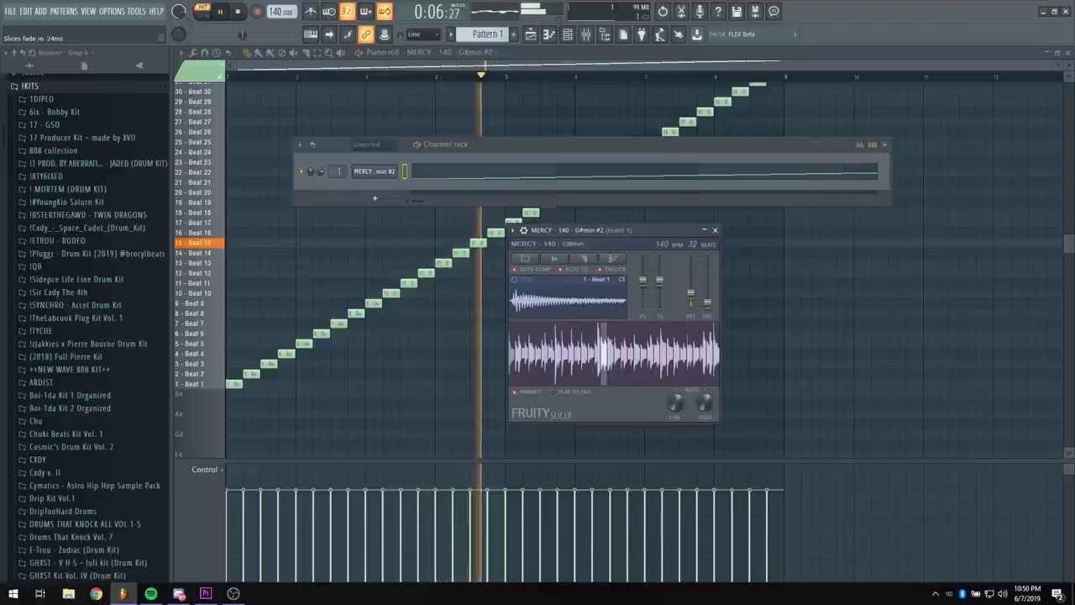
key("space")
left_click_drag(626, 233, 617, 268)
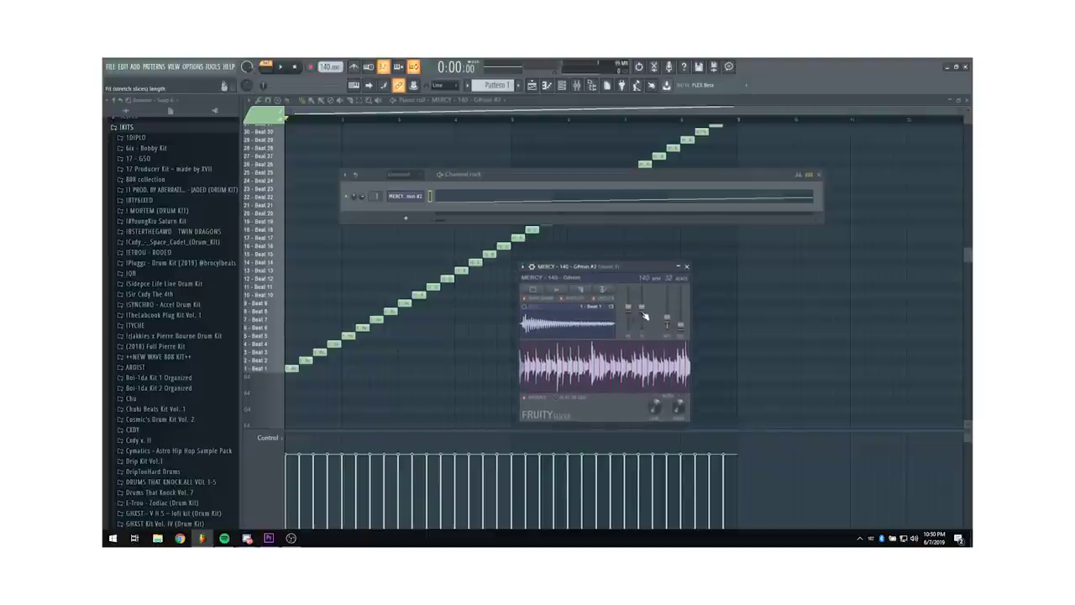
key("space")
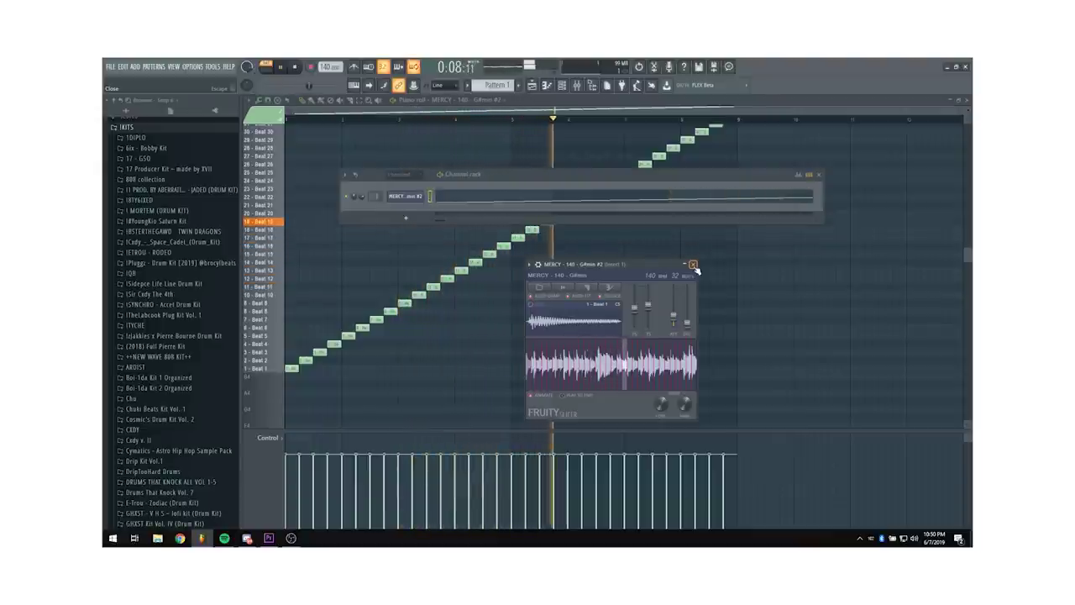
left_click(693, 265)
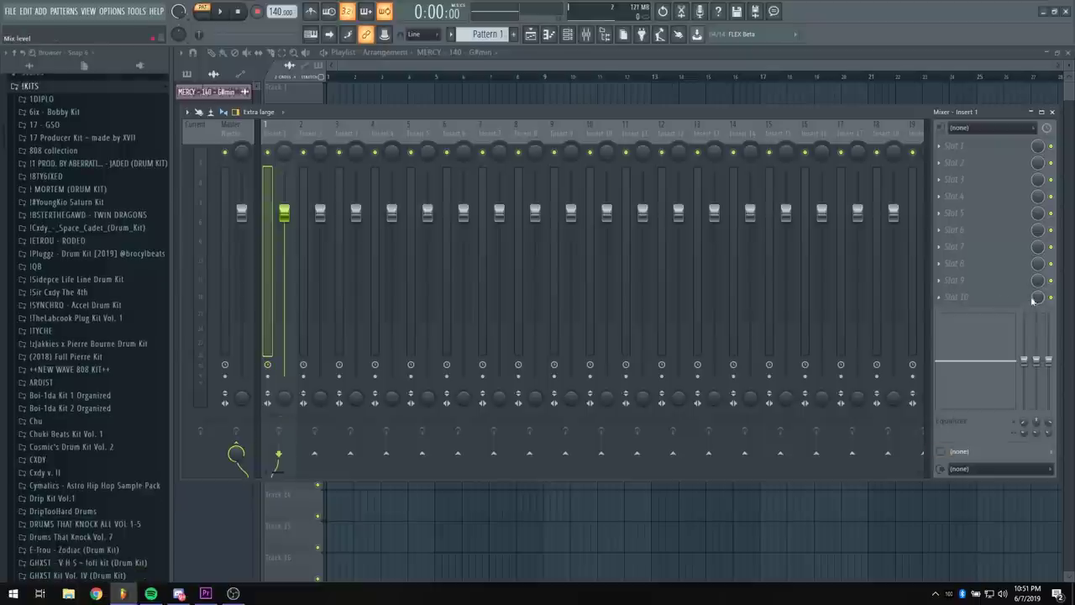
Add iZotope Vinyl to slot 10 of mixer Insert 1 and set its warp depth to about 21 %
left_click(978, 302)
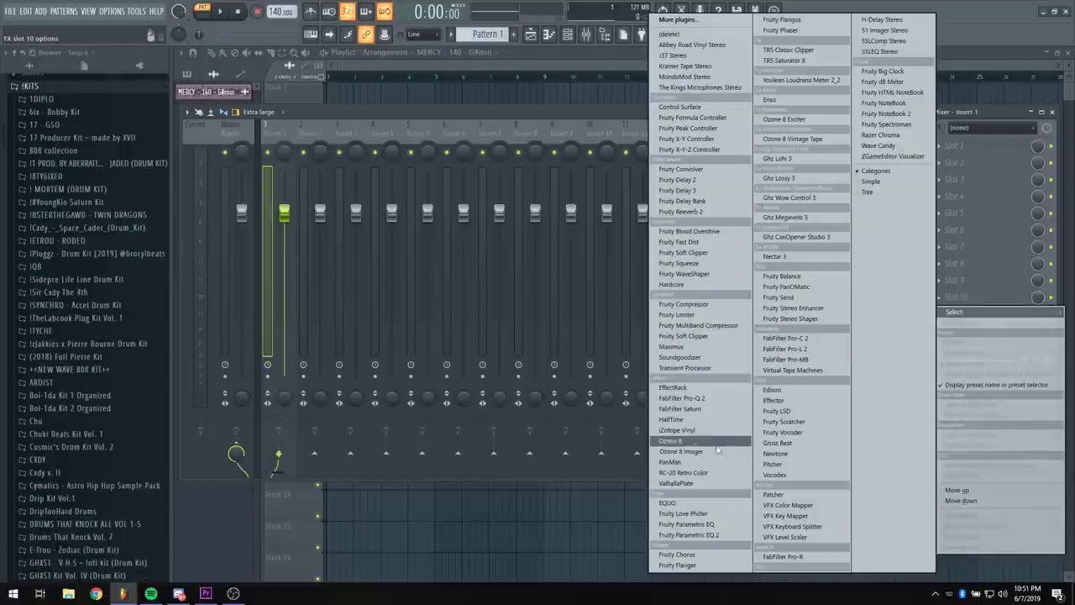
left_click(696, 430)
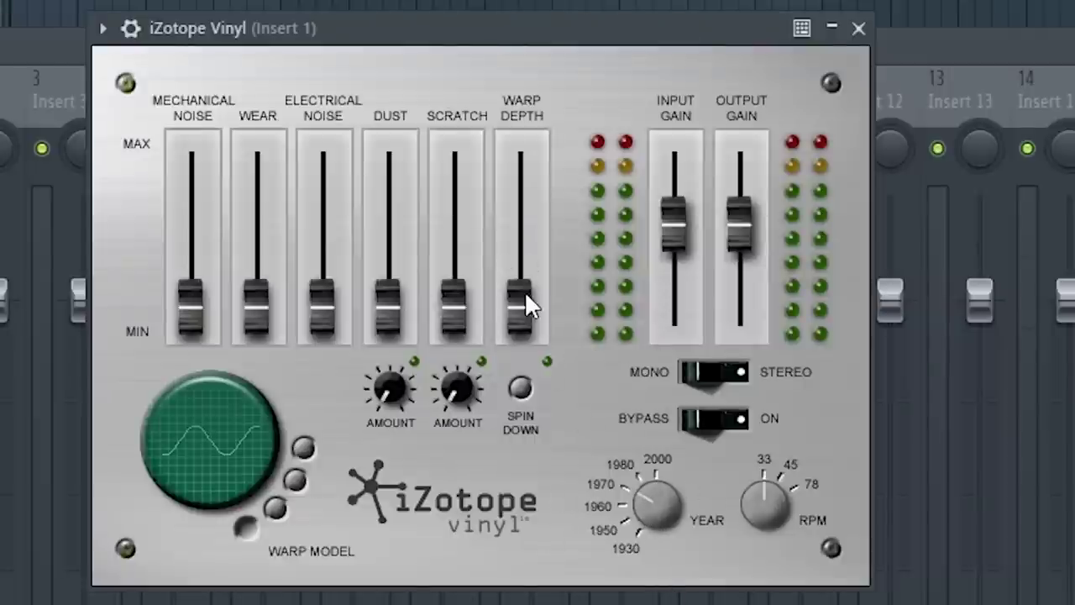
mouse_move(534, 317)
left_mouse_down()
mouse_move(520, 308)
mouse_move(521, 287)
mouse_move(520, 308)
left_mouse_up()
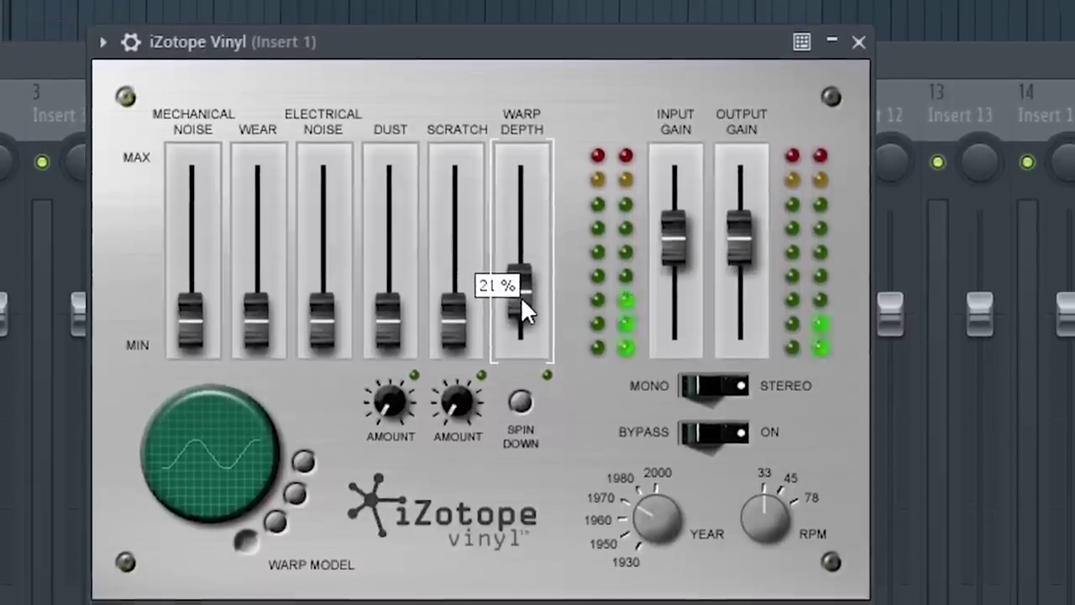
left_click(858, 42)
key("space")
Add ValhallaPlate to slot 9 of Insert 1 with 4.0 s decay, 138.4 % size and 8.4 % mix
left_click(957, 280)
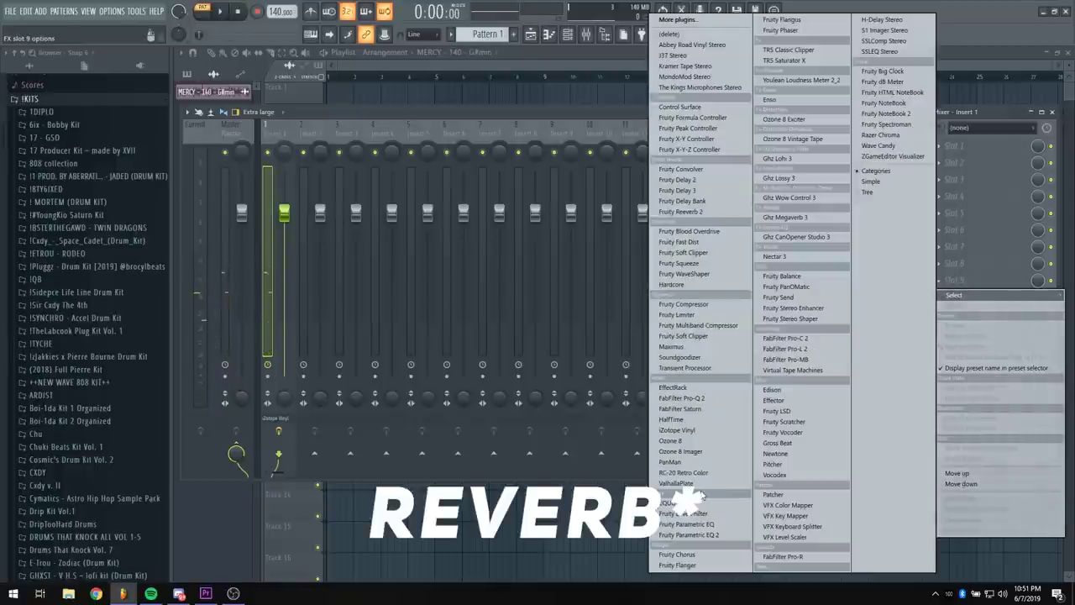
left_click(676, 483)
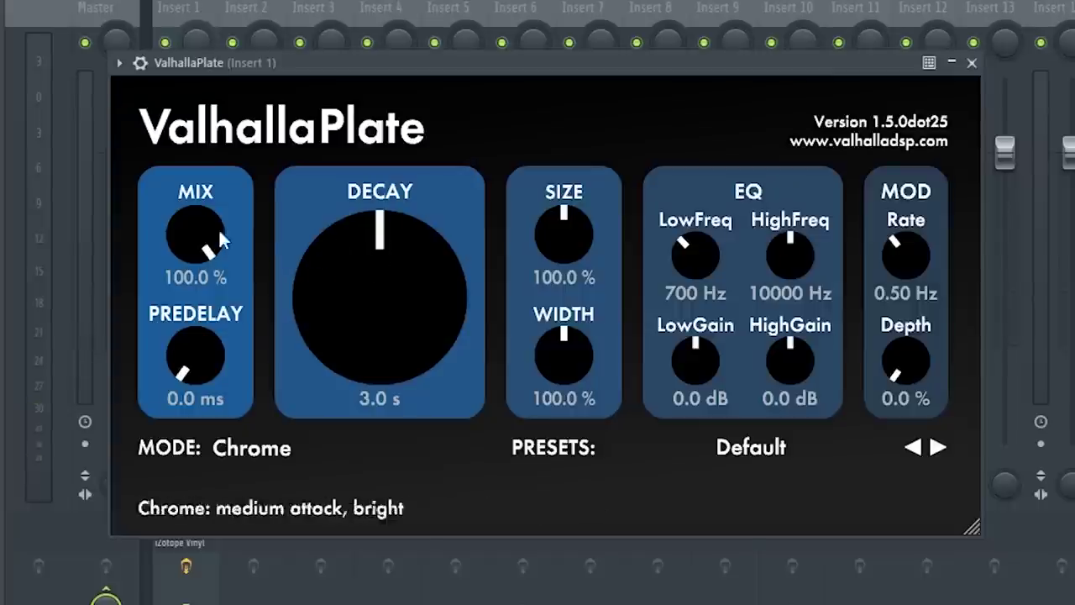
left_click_drag(343, 260, 349, 237)
left_click_drag(550, 242, 556, 191)
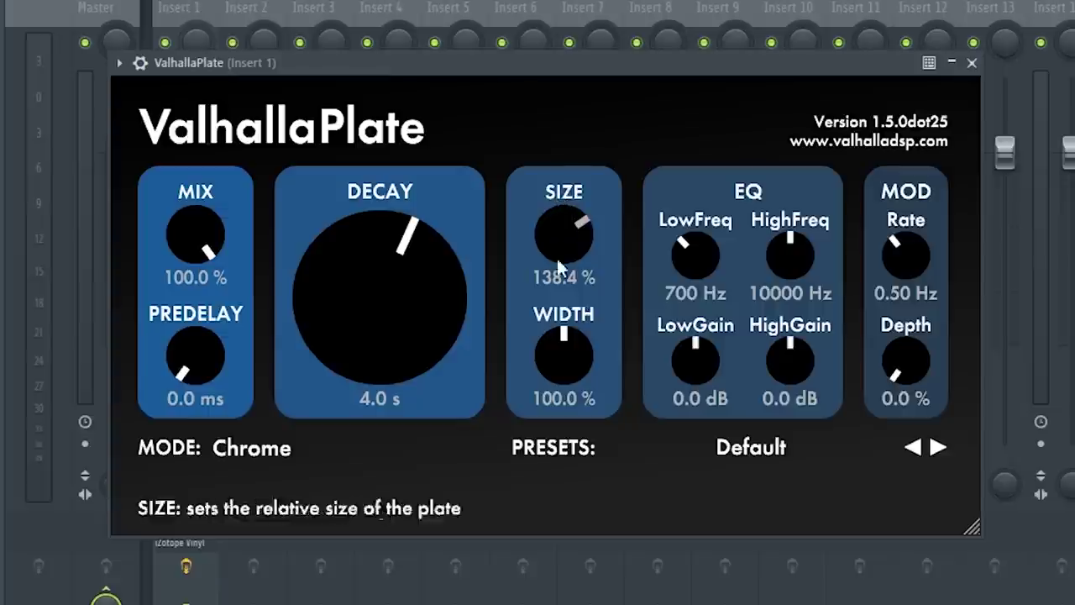
left_click_drag(211, 244, 183, 447)
left_click_drag(174, 252, 180, 269)
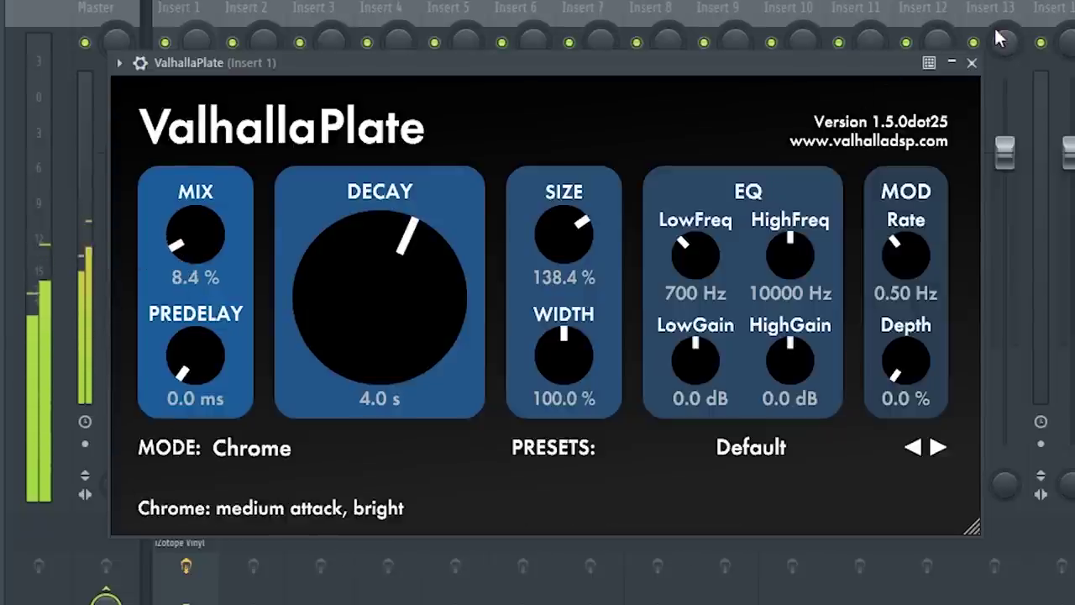
left_click(972, 63)
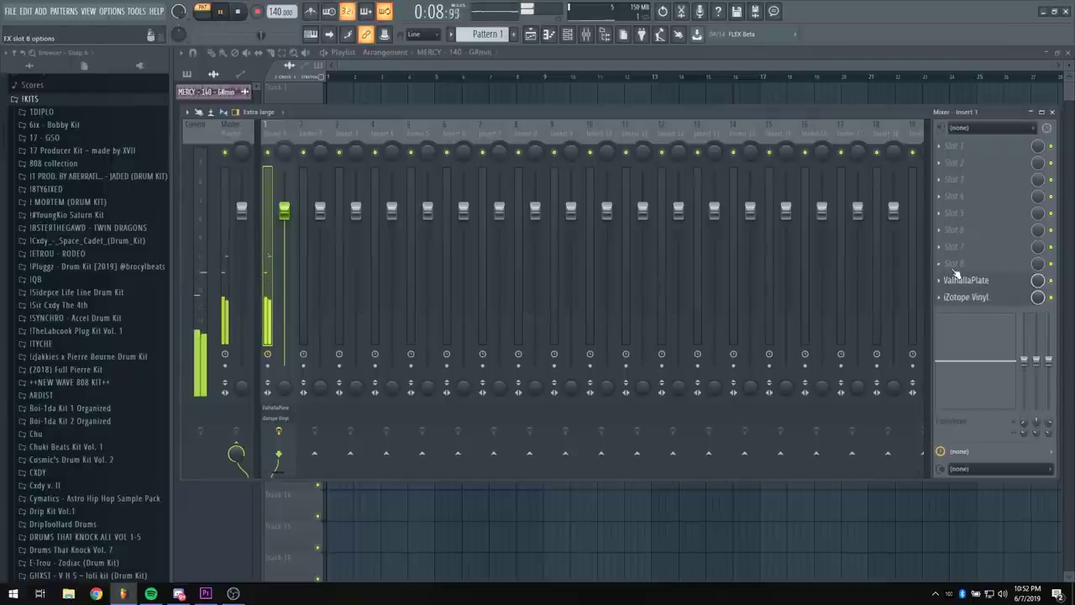
Add SSLComp Stereo to slot 8 of Insert 1, with a threshold of -2.2 dB and the analog option enabled
left_click(955, 266)
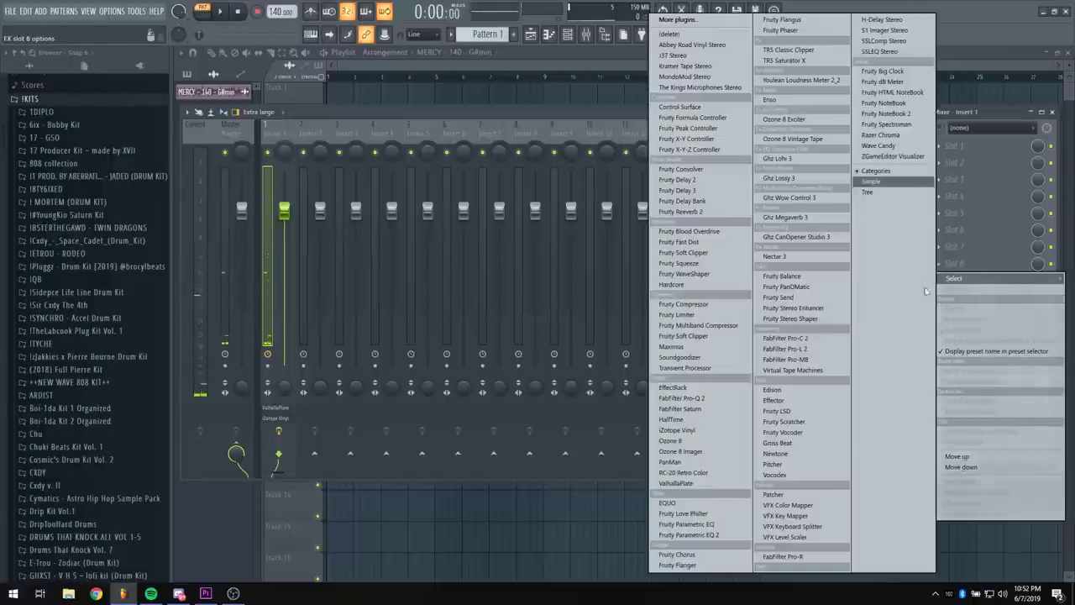
left_click(916, 40)
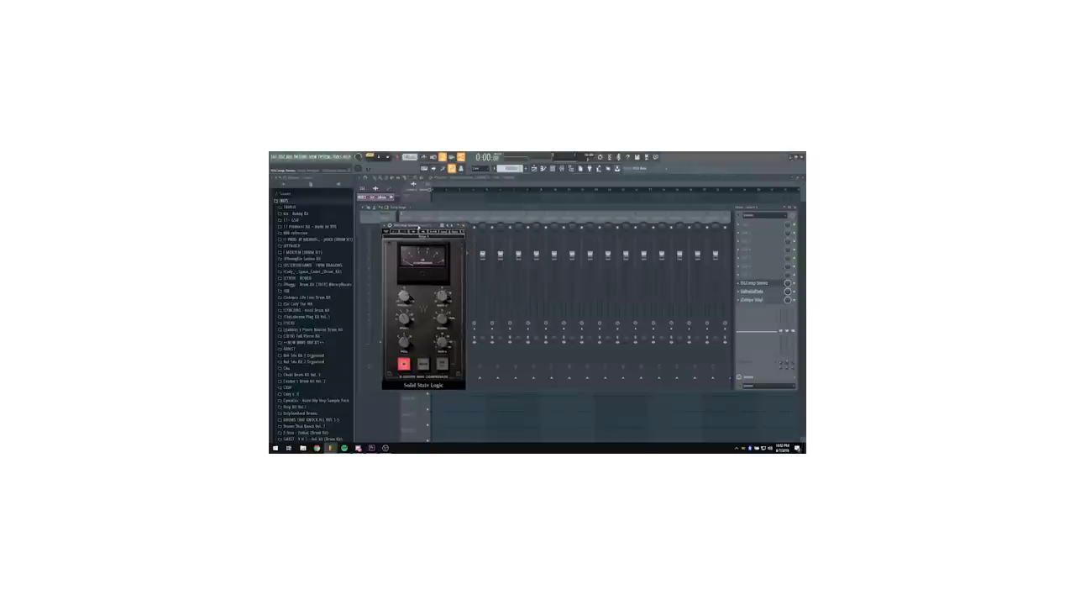
left_click_drag(415, 226, 506, 207)
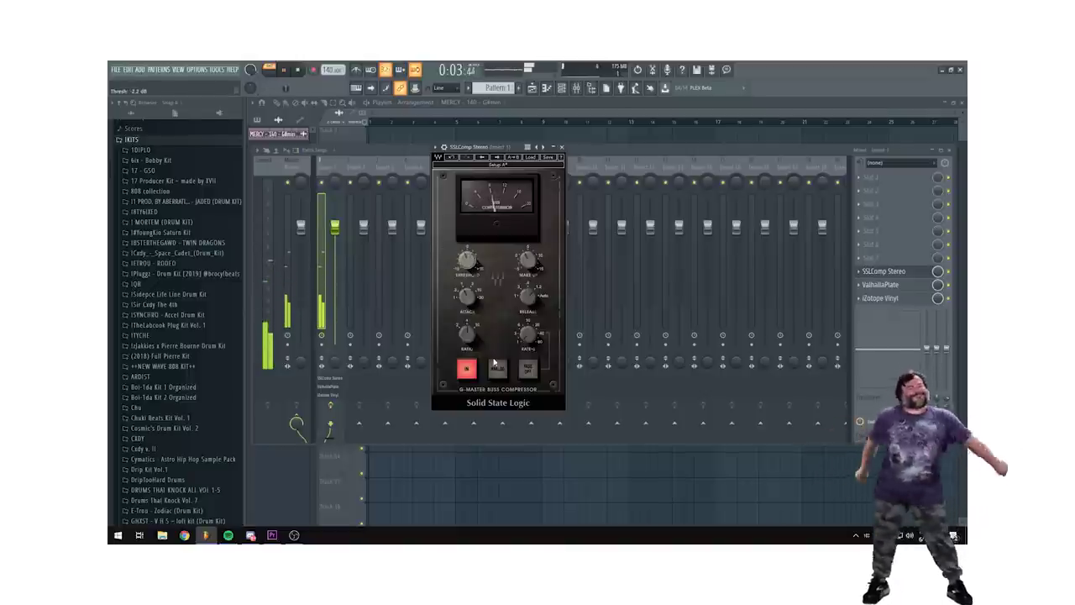
left_click(497, 367)
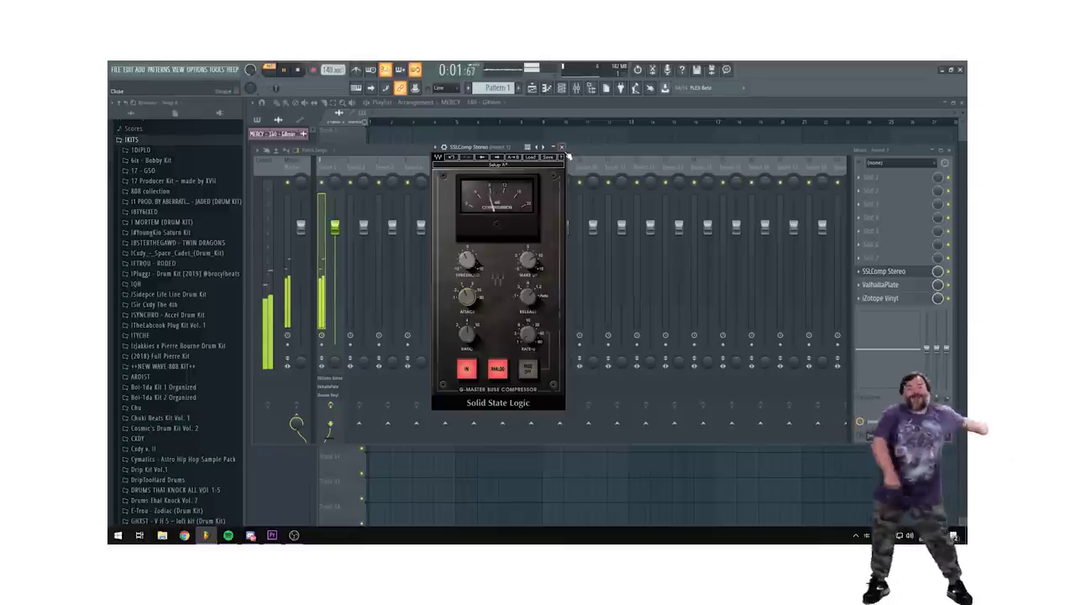
left_click(562, 147)
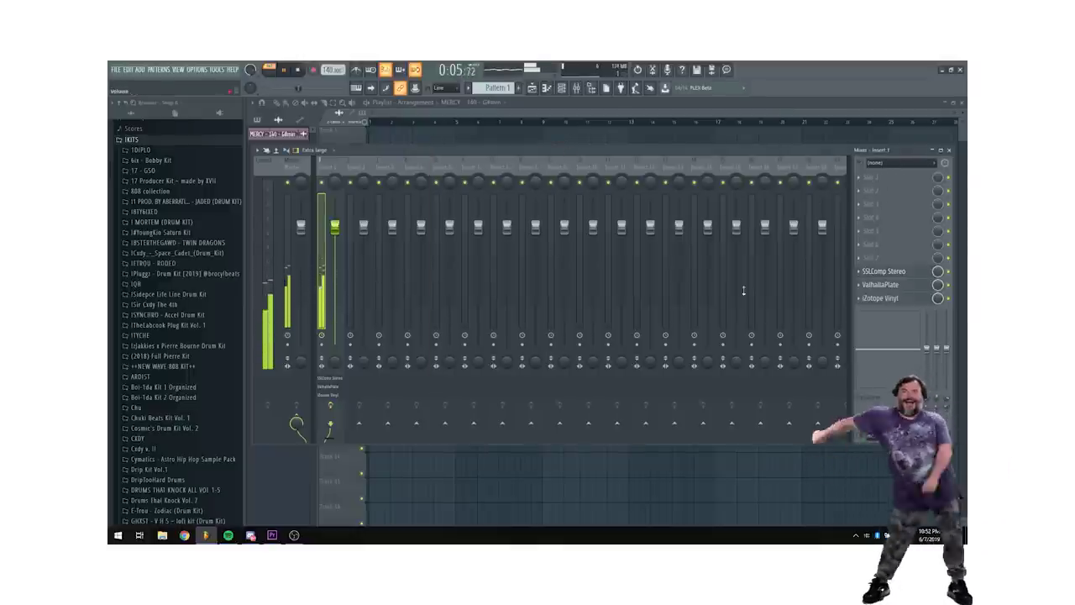
Set ValhallaPlate's decay to 3.0 s, its size to 121.6 % and its mix to about 13 %
left_click(890, 287)
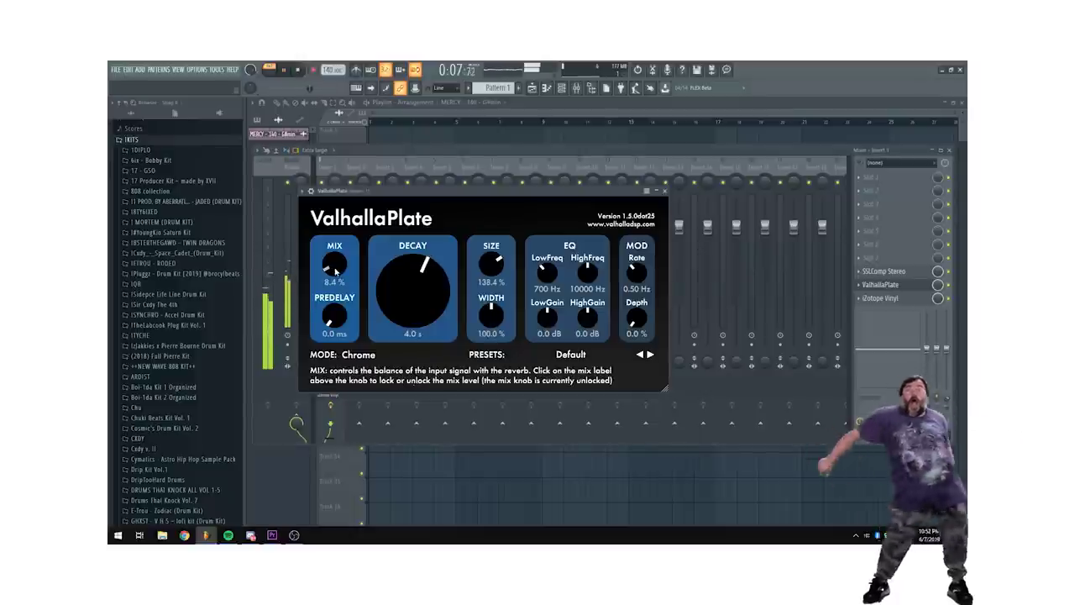
left_click_drag(409, 300, 410, 320)
left_click_drag(337, 277, 336, 270)
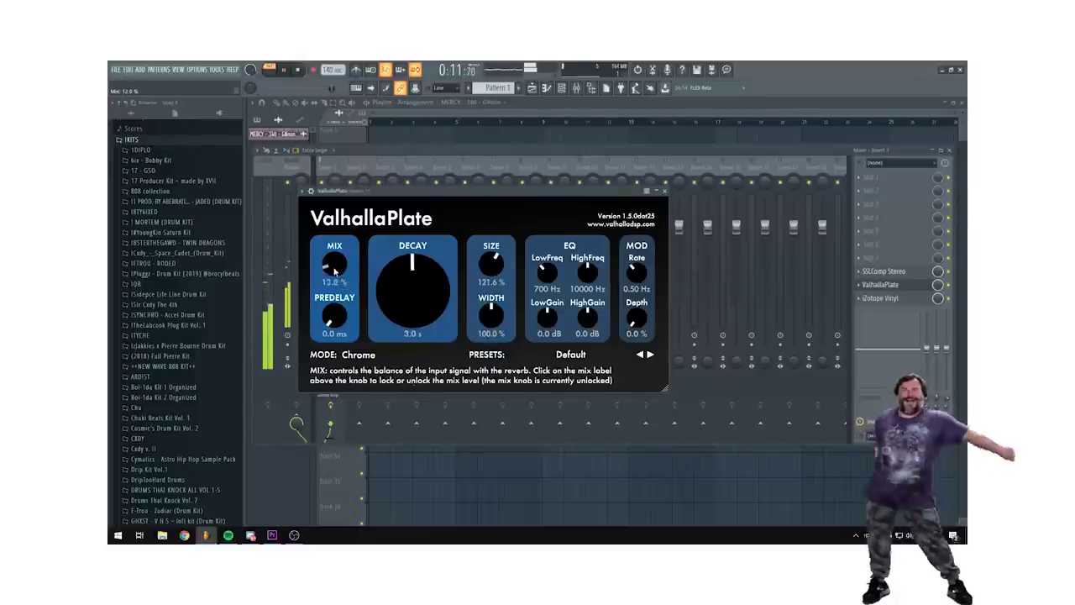
left_click(665, 192)
Move the three existing effects on Insert 1 up one slot each and load FabFilter Pro-Q 2 into slot 10
scroll(885, 274, "up", 1)
scroll(883, 283, "up", 1)
scroll(881, 287, "up", 1)
left_click(881, 287)
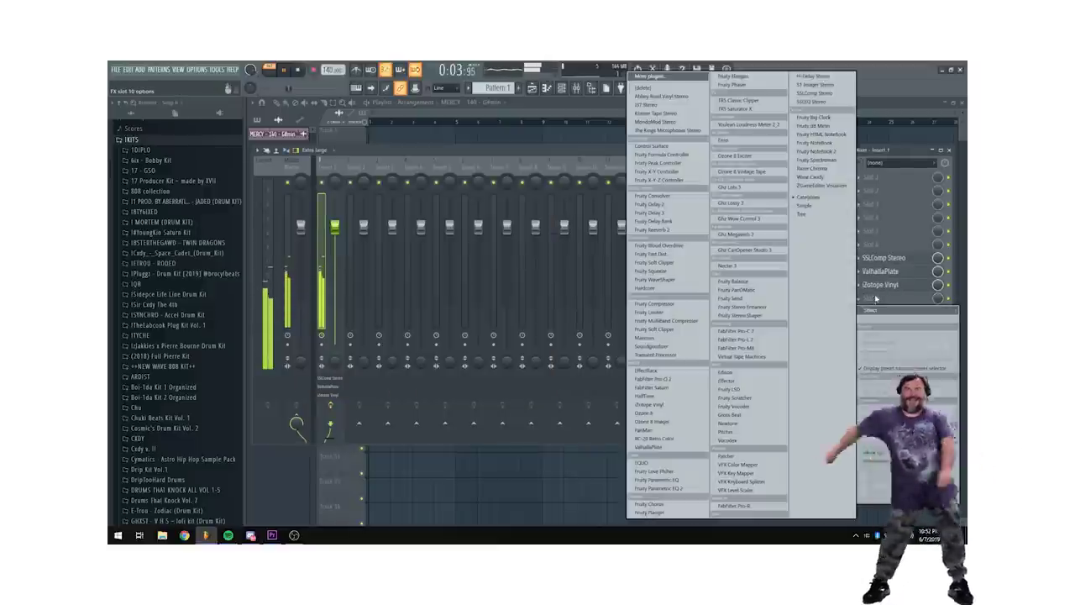
left_click(658, 380)
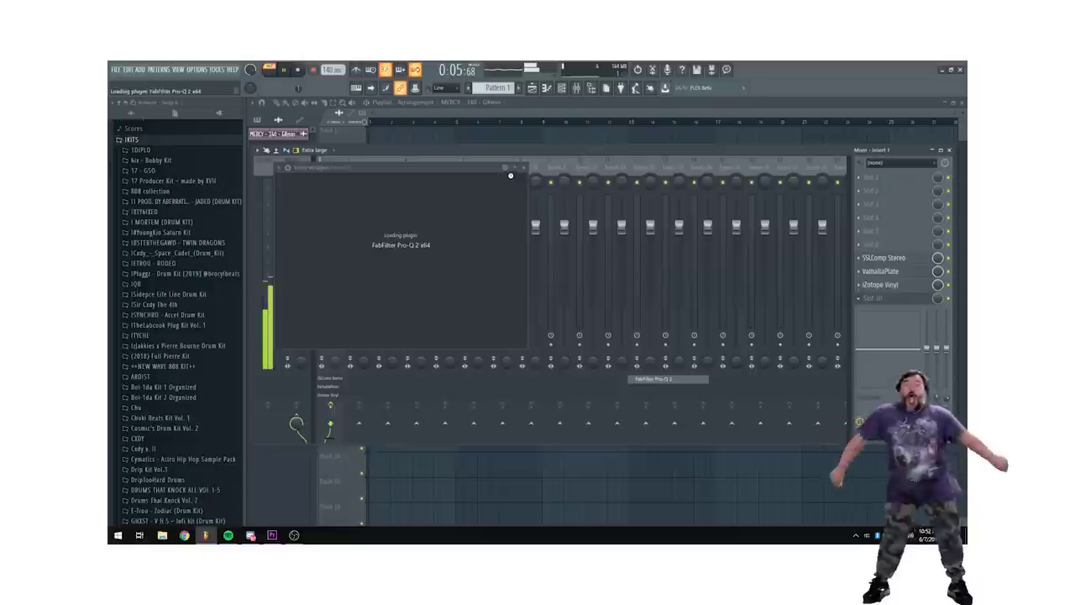
Shape the Pro-Q 2 curve with a low cut near 200 Hz, a 4.6 dB boost around 1.1 kHz and a slight upper-mid dip
left_click(430, 280)
key("space")
left_click_drag(432, 281, 443, 293)
left_click_drag(622, 280, 584, 288)
left_click_drag(529, 242, 530, 249)
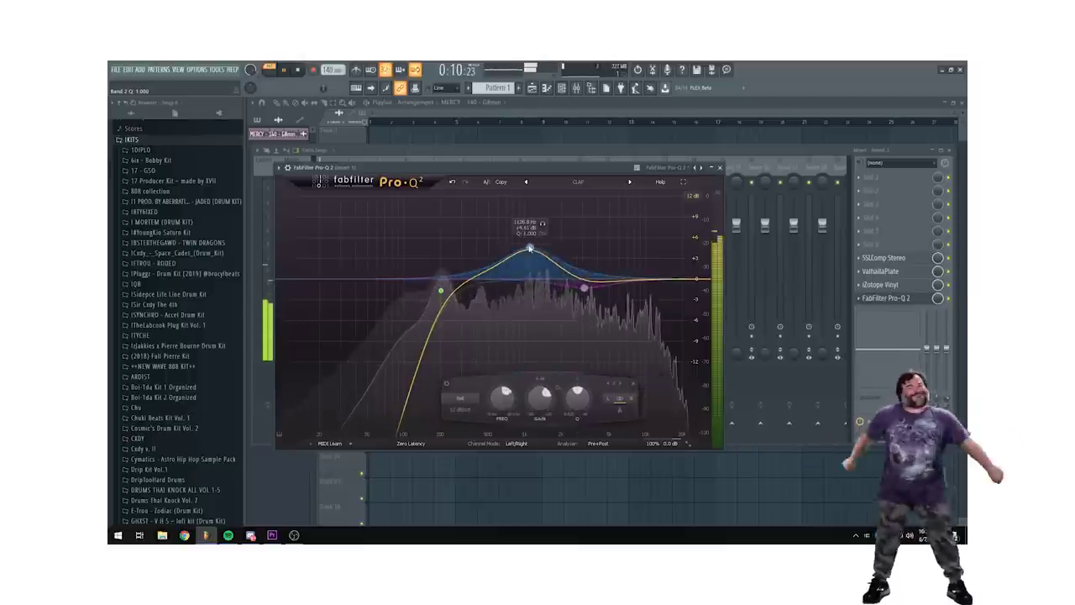
left_click(584, 288)
left_click(721, 169)
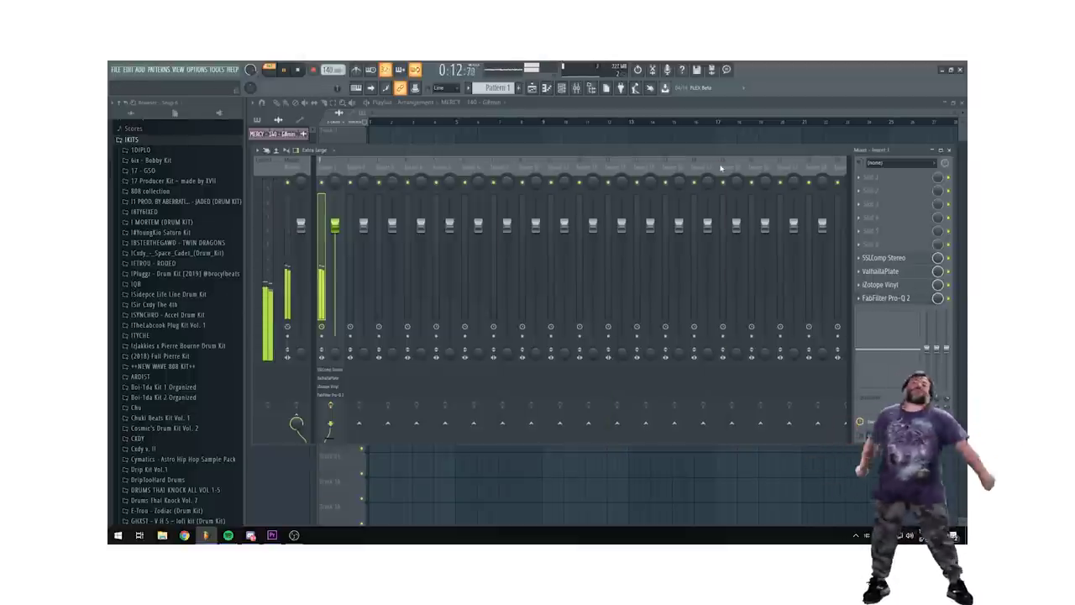
left_click(949, 150)
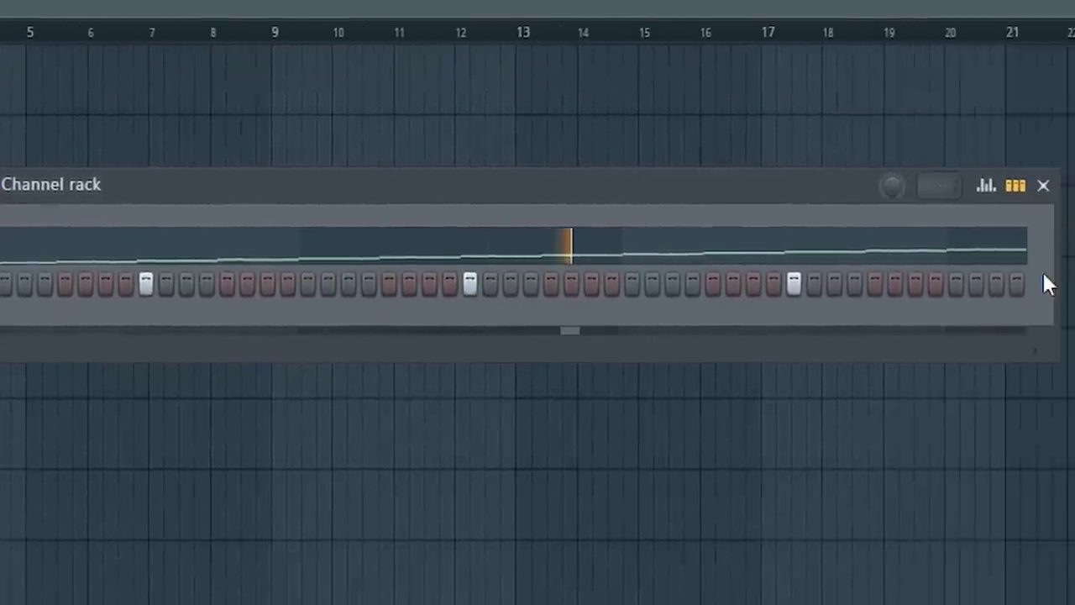
Extend the channel rack's step grid, add a fourth clap, and open the Claps - Aquamancer pattern in the piano roll
left_click_drag(1009, 266, 1074, 266)
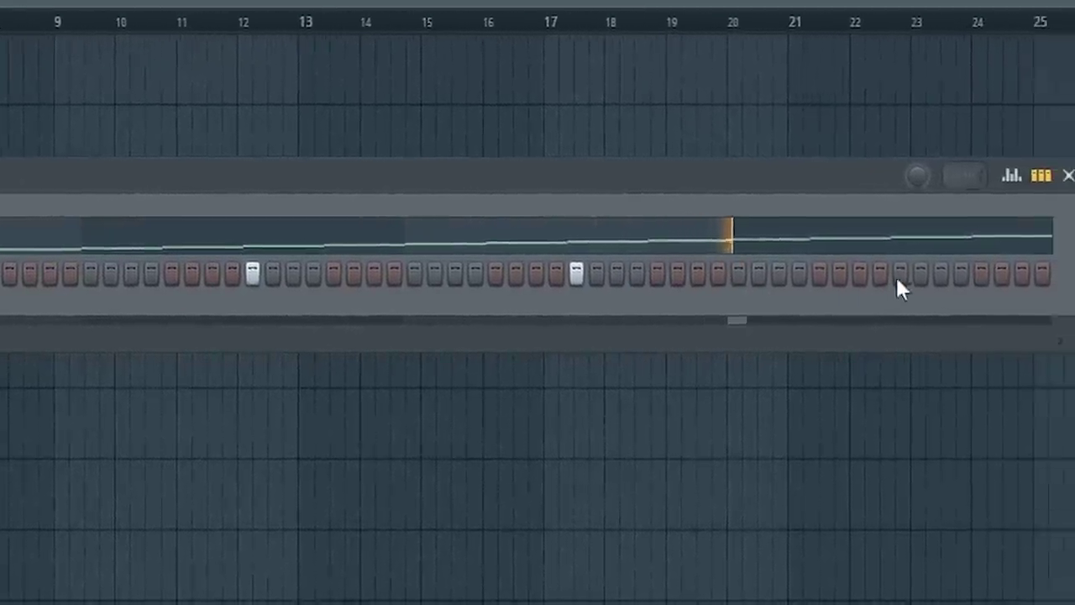
left_click(958, 278)
right_click(2, 266)
left_click(17, 280)
key("space")
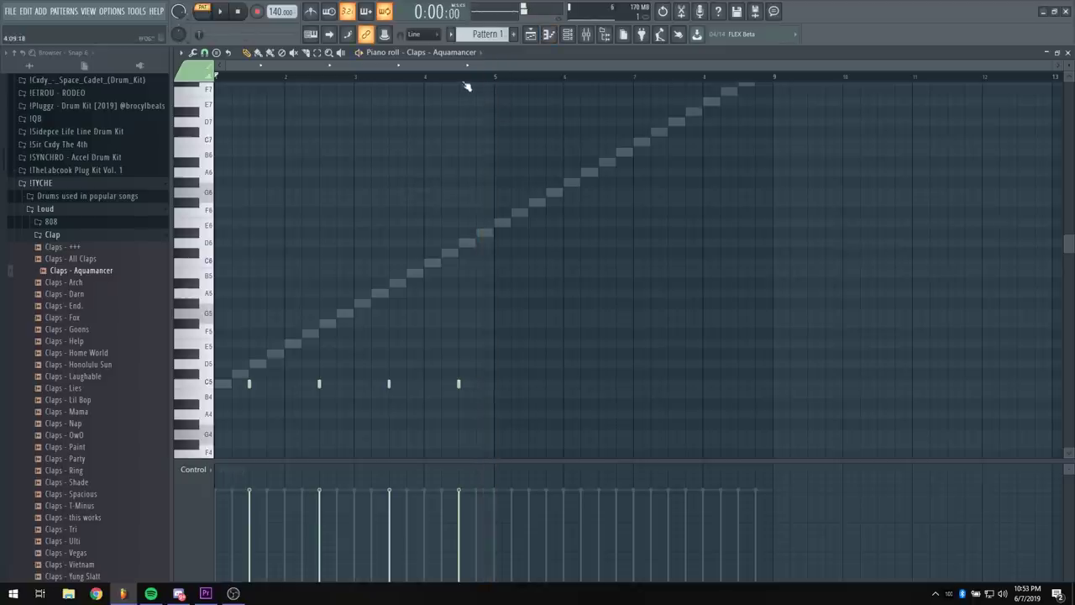
Duplicate the four-bar clap pattern into bars 5 to 8 and clear the time selection
left_click_drag(497, 84, 220, 108)
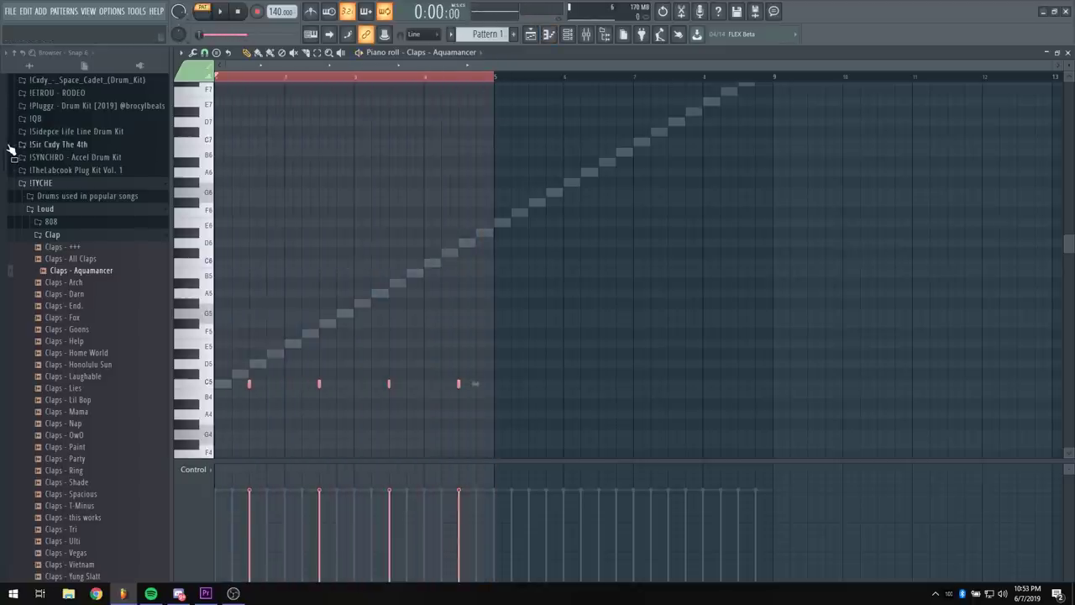
key("ctrl+b")
key("ctrl+s")
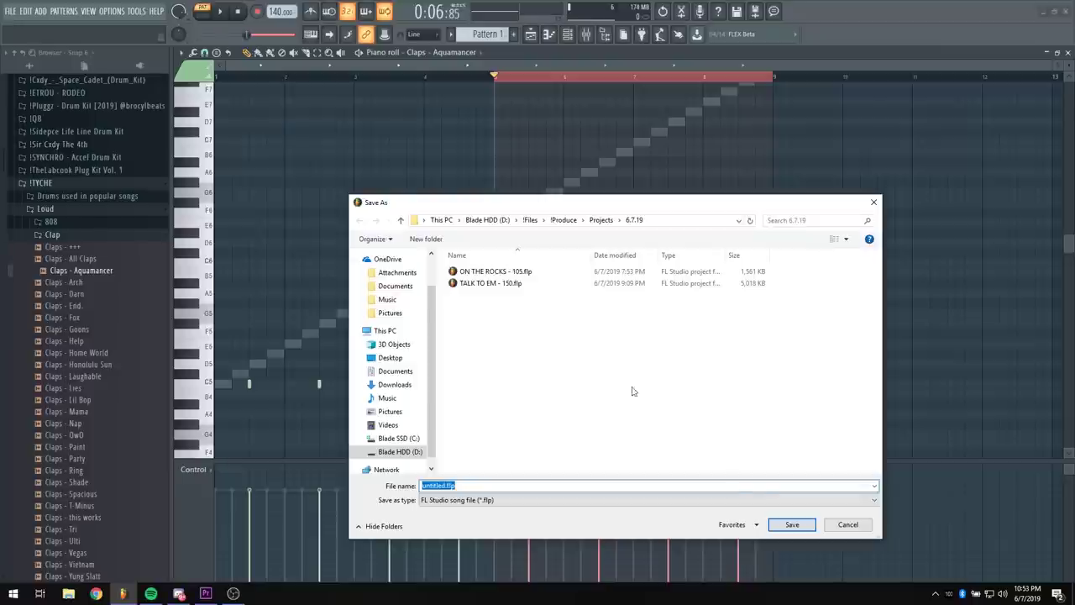
left_click(865, 528)
left_click_drag(262, 79, 198, 82)
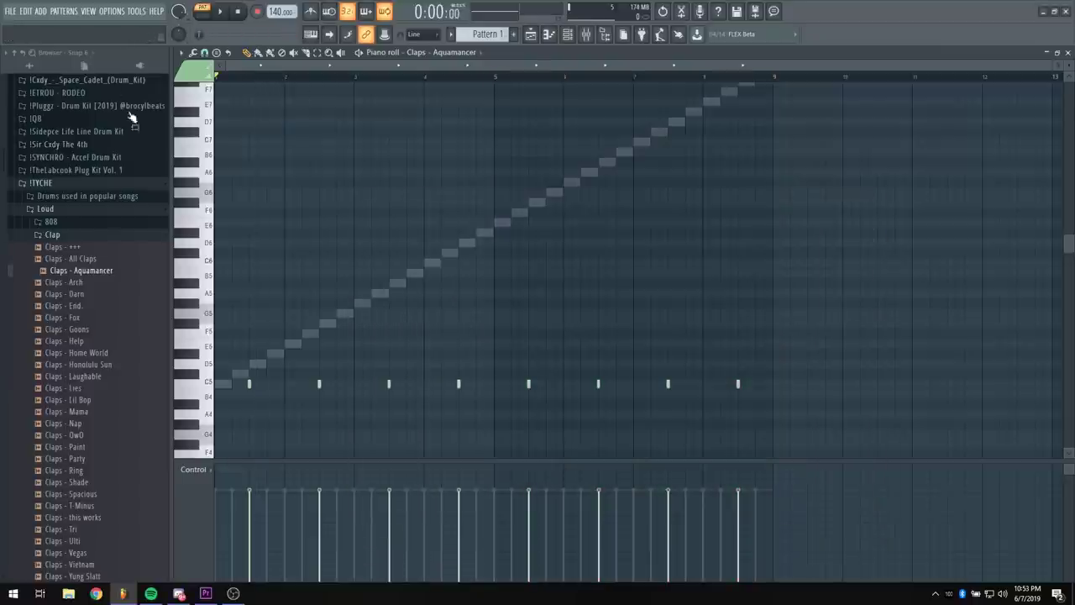
Show the channel rack and open the Normal hi-hat sample folder inside the !TYCHE Loud kit
left_click(56, 233)
left_click(74, 212)
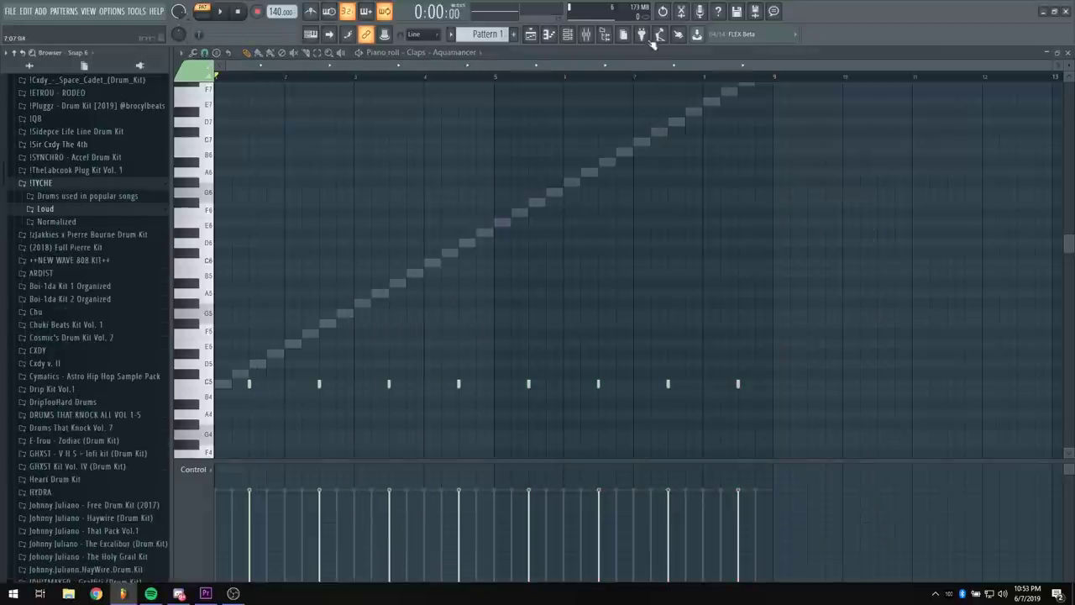
left_click(568, 34)
key("space")
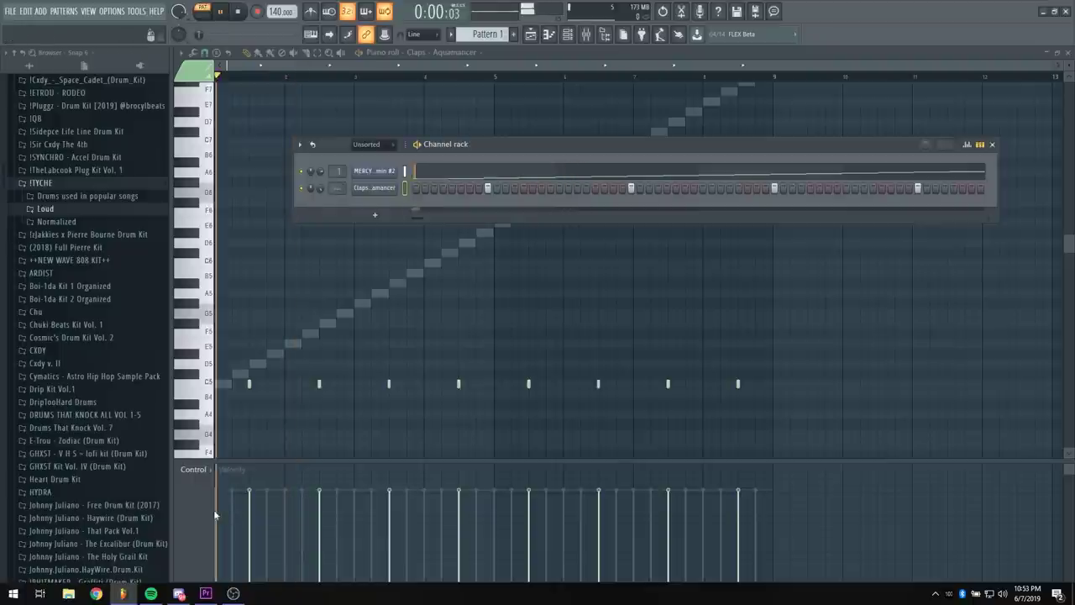
left_click(76, 210)
key("space")
key("space")
left_click(62, 276)
left_click(62, 287)
left_click(61, 288)
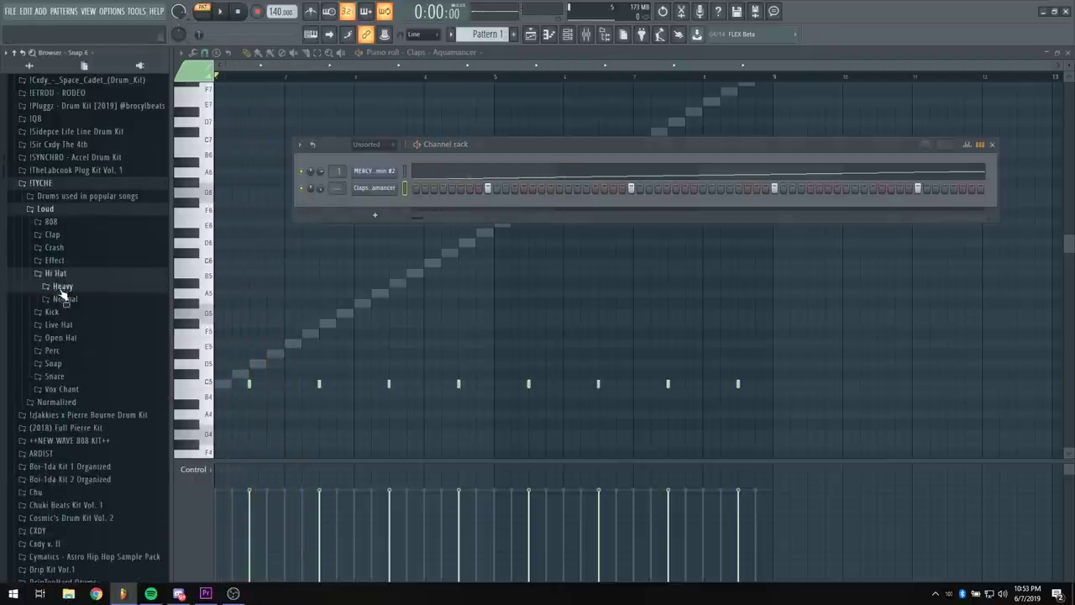
left_click(64, 298)
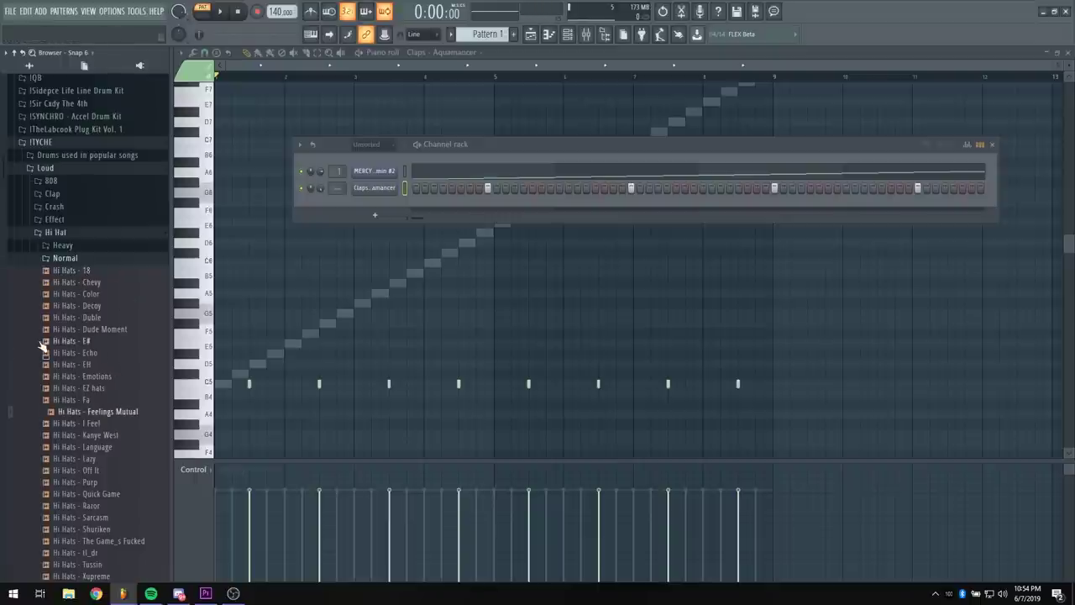
Audition the hi-hat samples in the Normal folder while the pattern plays
key("space")
left_click(75, 329)
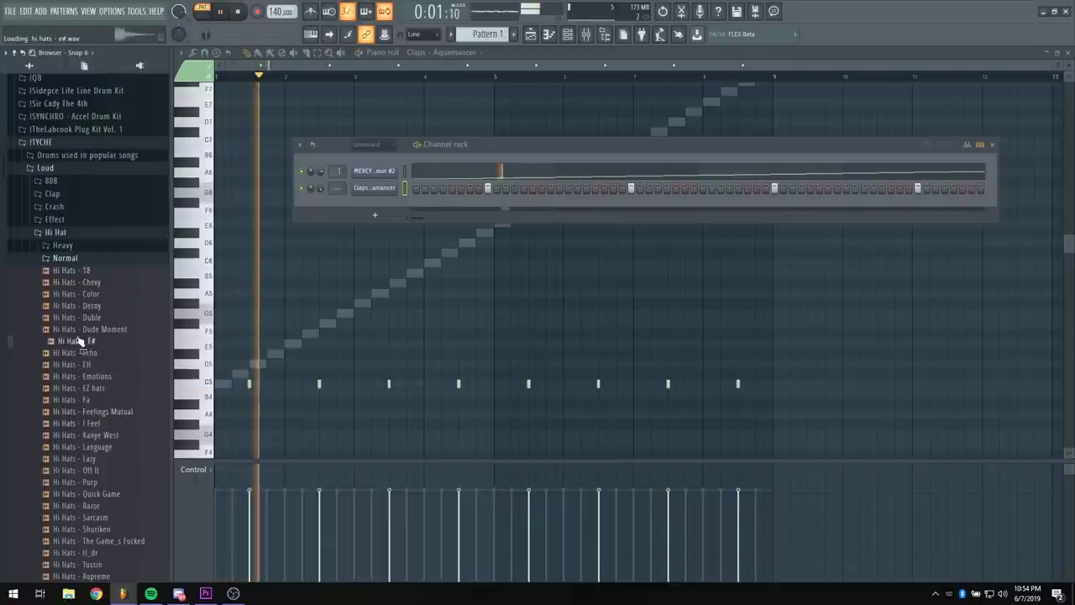
left_click(77, 306)
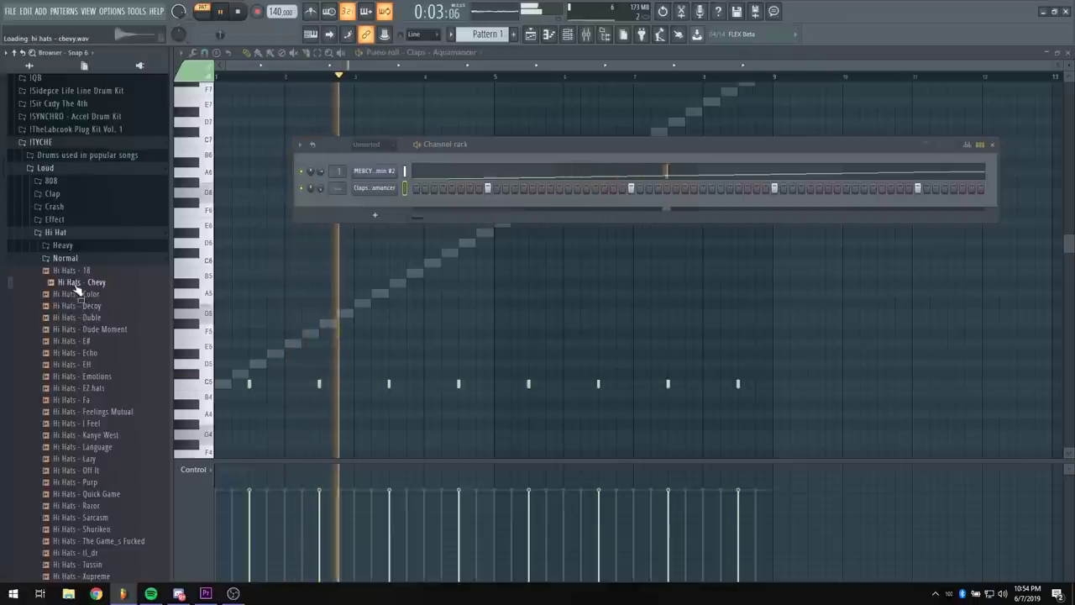
left_click(80, 377)
left_click(82, 390)
left_click(78, 400)
left_click(79, 412)
left_click(79, 423)
left_click(80, 435)
left_click(84, 447)
Add the Hi Hats - Off It sample as a new channel and fill every second step with it
left_click_drag(84, 446, 375, 205)
left_click(81, 470)
left_click(81, 461)
left_click(81, 471)
key("space")
right_click(378, 205)
left_click(541, 251)
key("space")
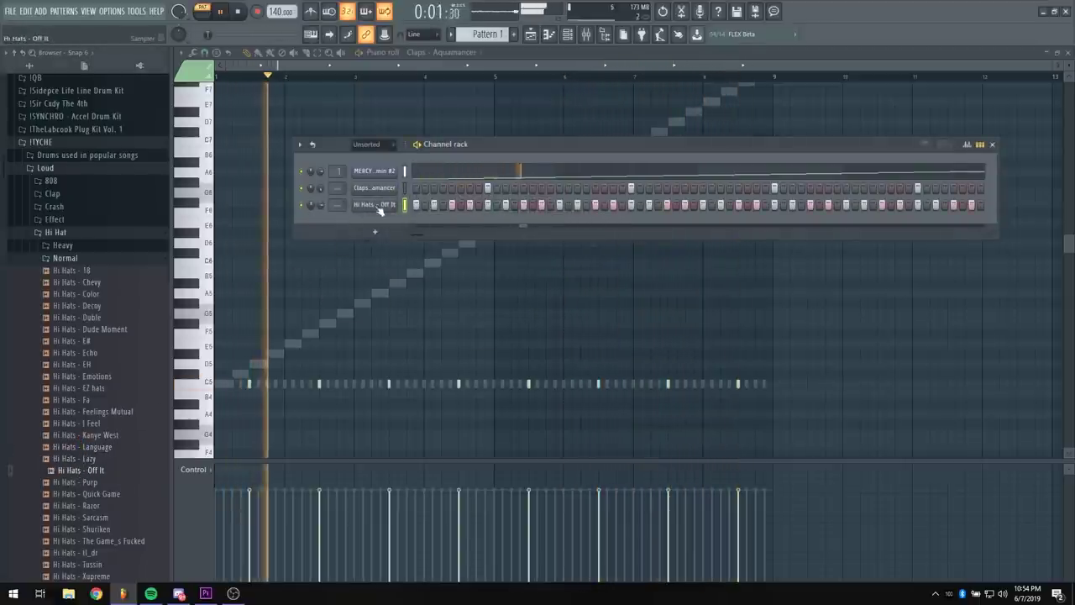
Raise the fade-out of the Hi Hats - Off It sample in its channel settings
left_click(376, 205)
left_click_drag(460, 292, 460, 258)
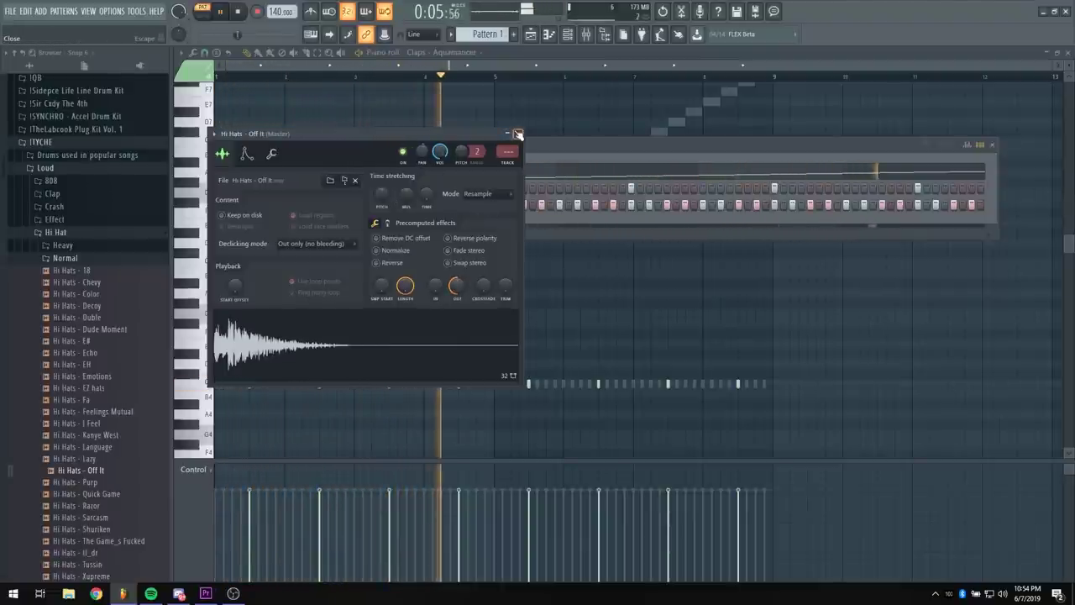
key("Escape")
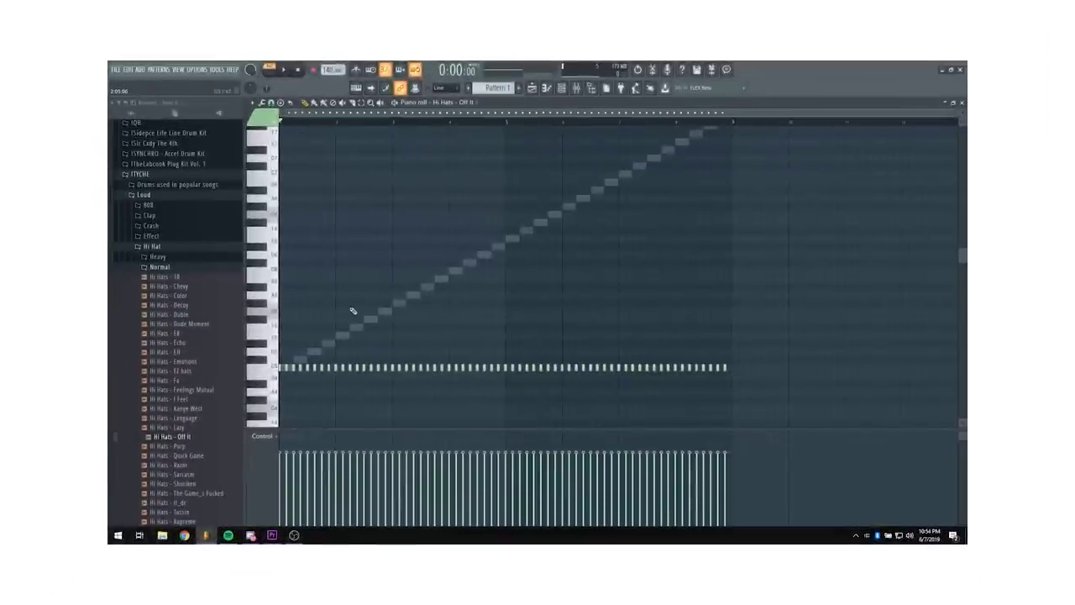
Set the hi-hat piano roll's snap to 1/2 step and play the pattern back with the loop and claps
scroll(311, 126, "up", 3)
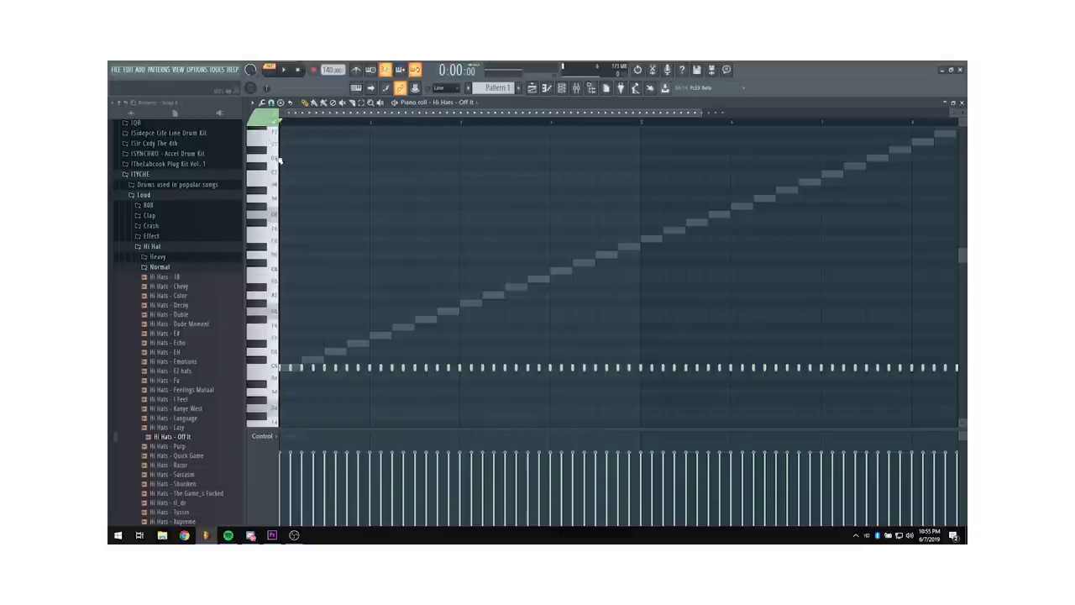
left_click(270, 102)
left_click(285, 178)
scroll(294, 124, "up", 2)
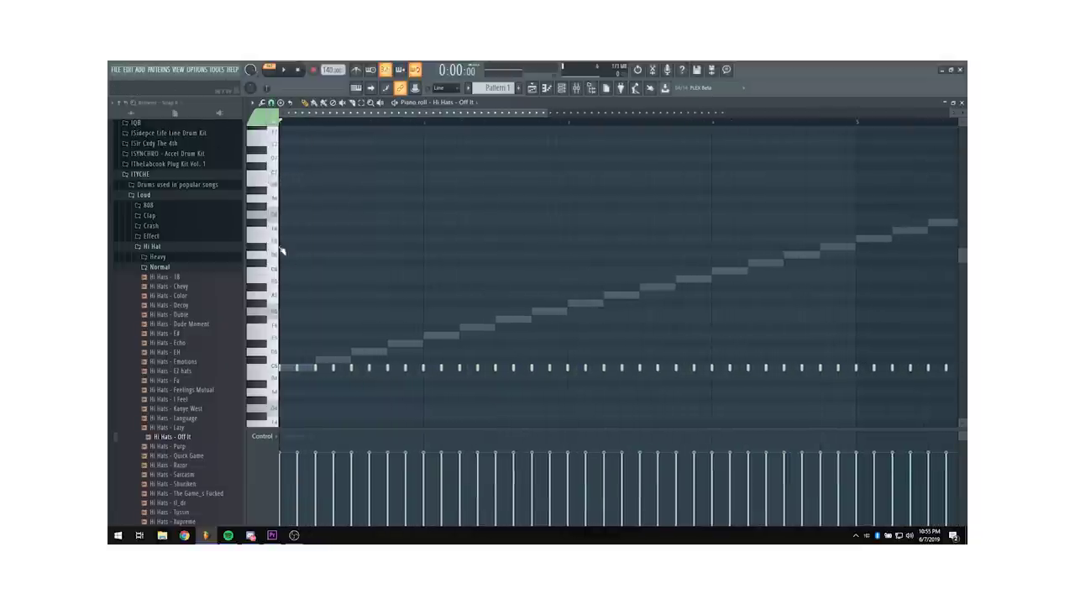
key("space")
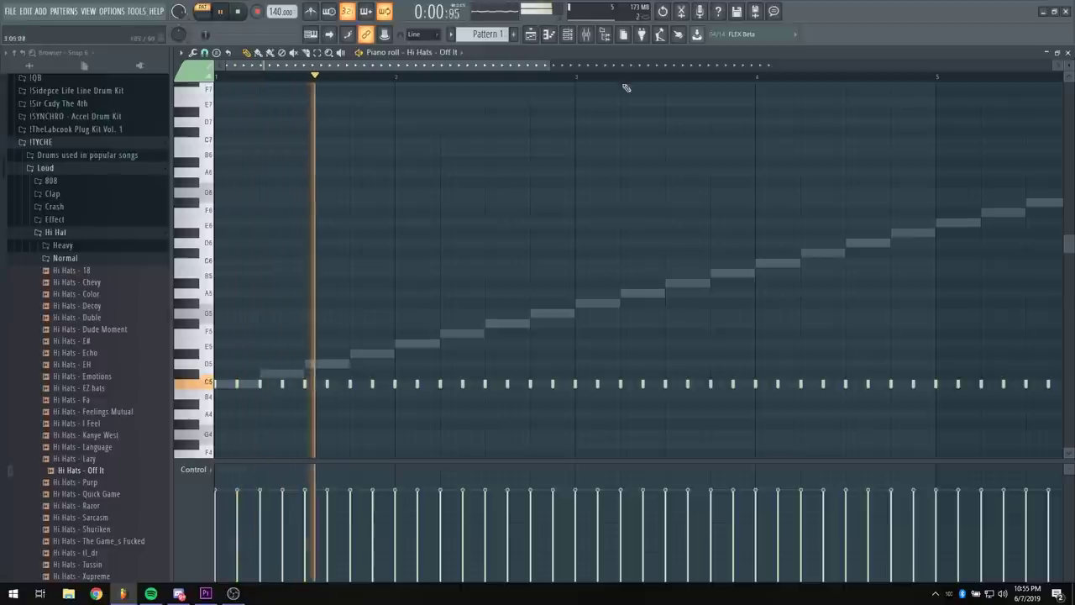
key("F6")
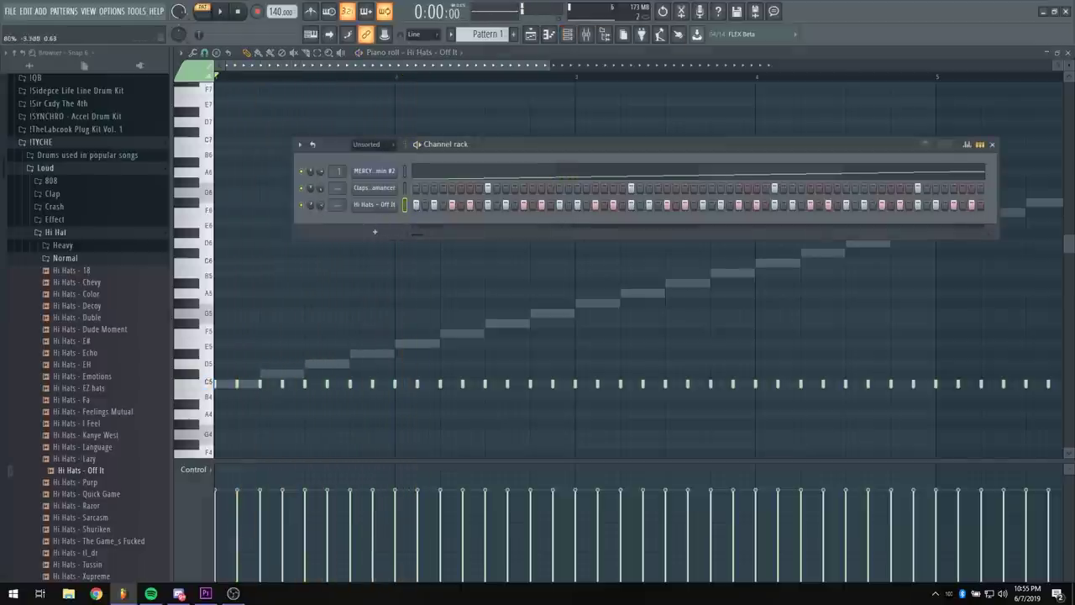
key("space")
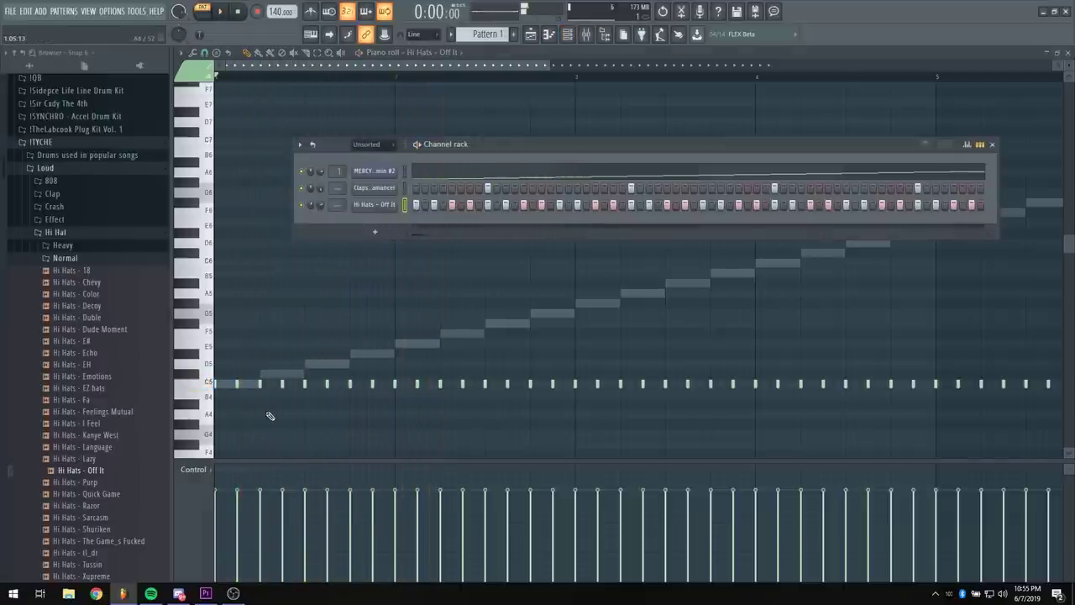
key("F6")
key("space")
key("space")
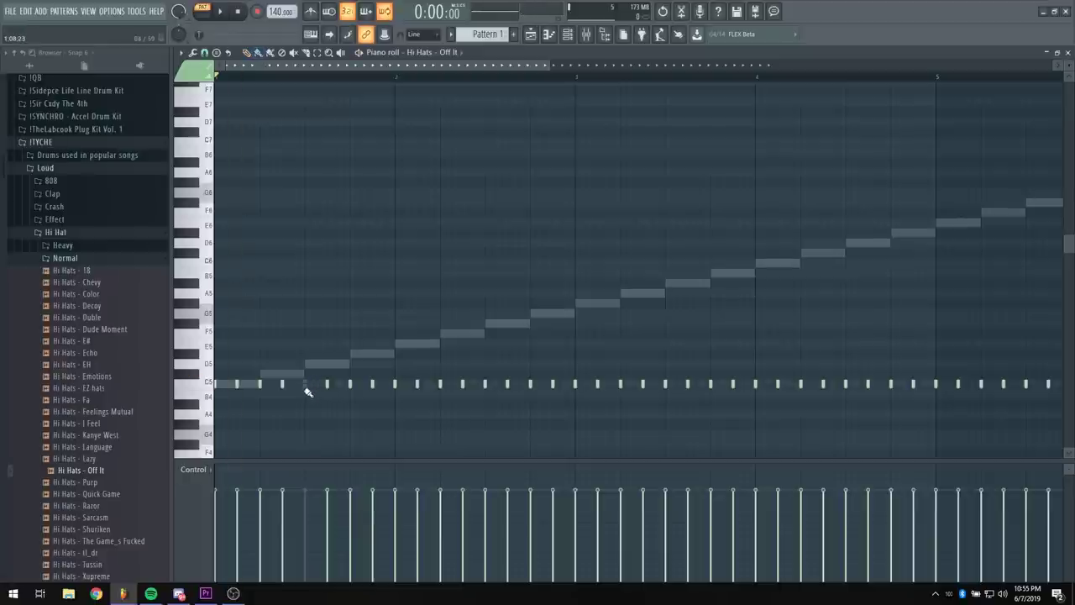
Draw a descending five-note hi-hat roll from C5 to G#4 starting on the third beat of bar 1
scroll(307, 391, "down", 2)
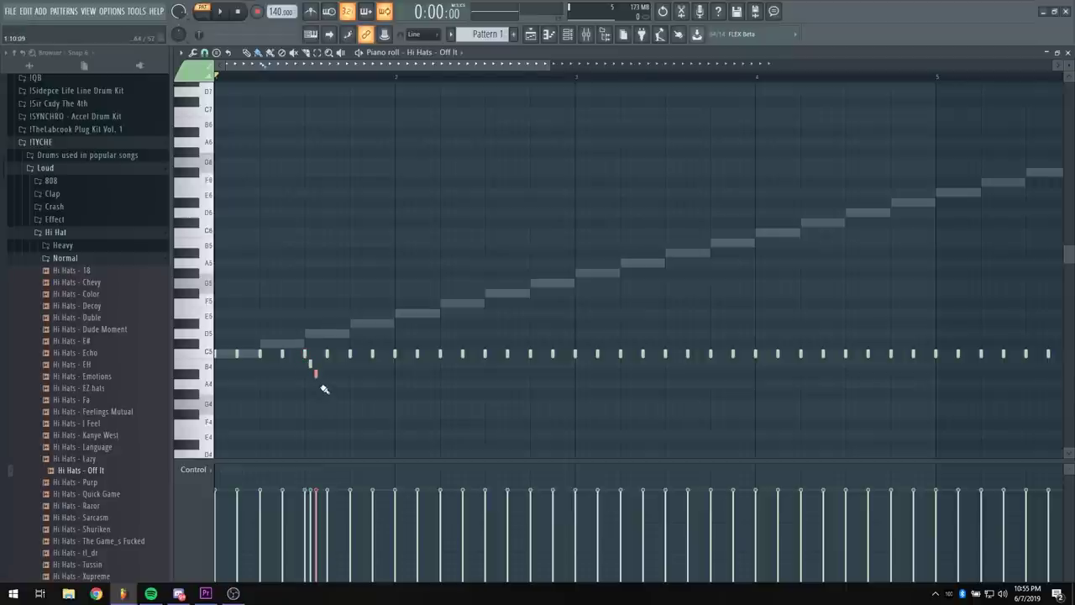
left_click(321, 384)
key("space")
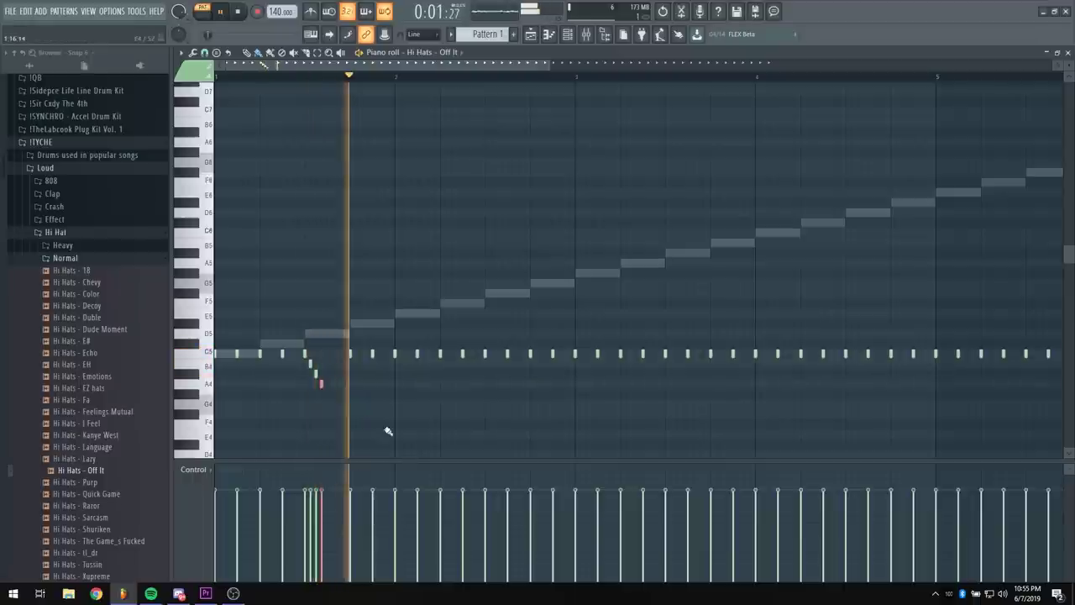
left_click(327, 393)
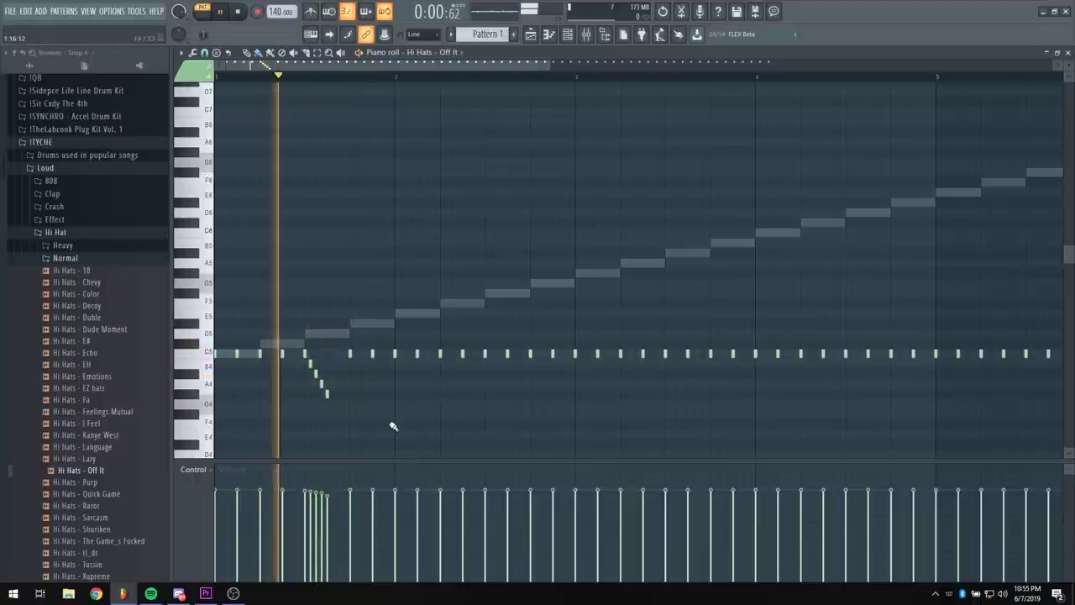
key("space")
Change the snap to 1/3 step and add a three-note C5 hi-hat triplet on the third step of bar 2
left_click(204, 52)
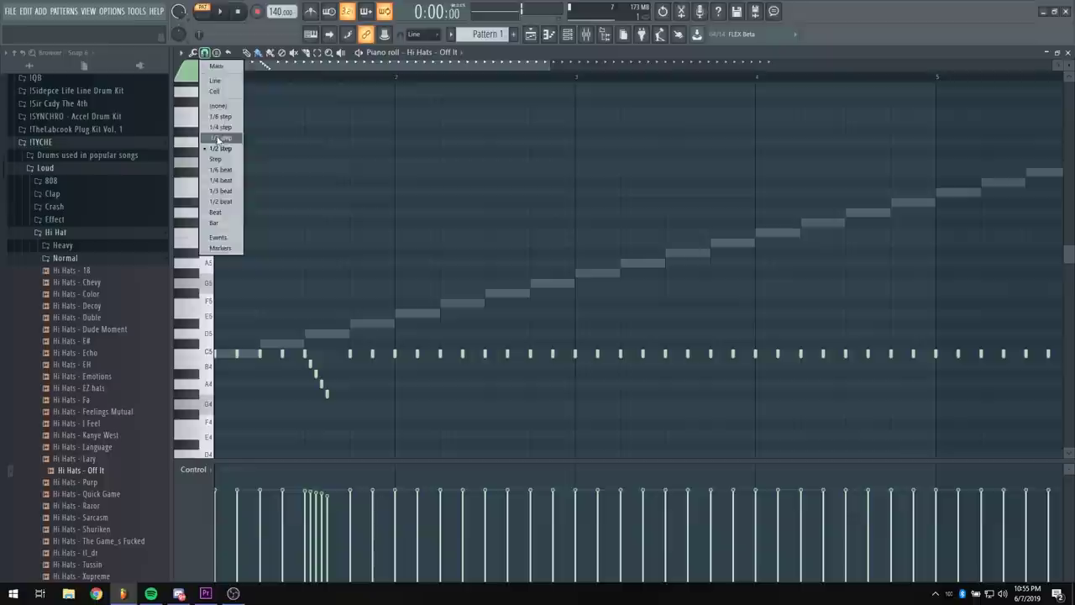
left_click(218, 138)
key("space")
scroll(448, 72, "up", 2)
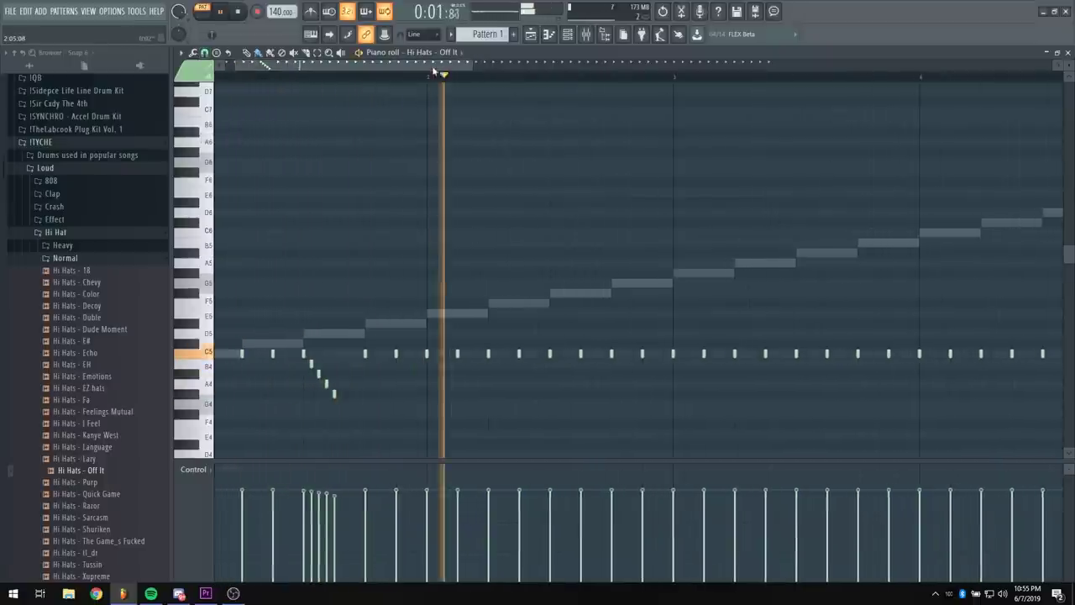
right_click(459, 355)
key("space")
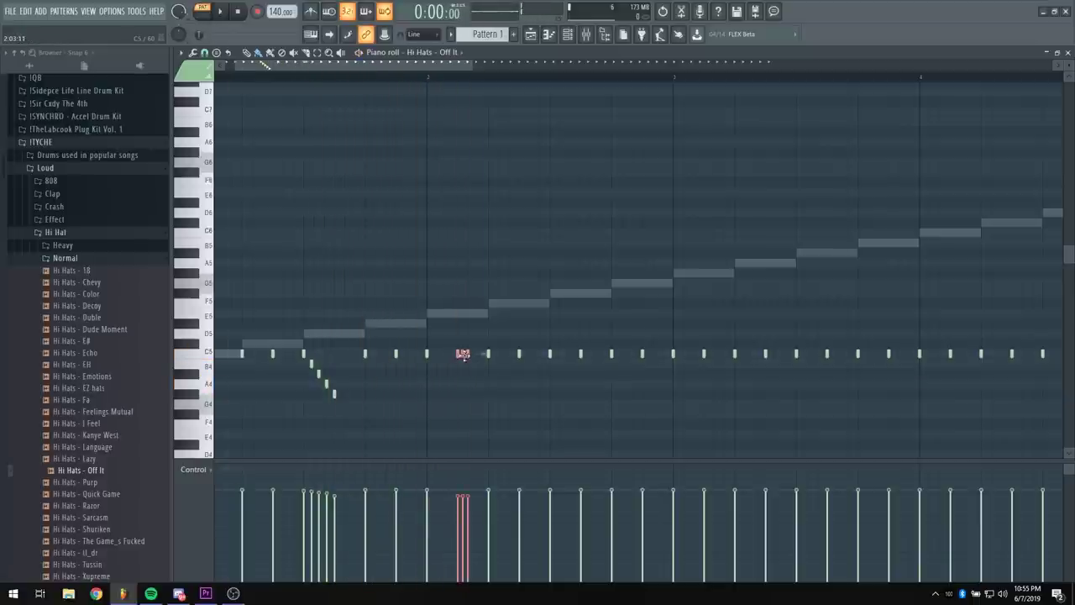
key("space")
Return the snap to 1/2 step, add a three-note C5 hi-hat roll on beat 4 of bar 2, and show the channel rack
scroll(441, 84, "down", 2)
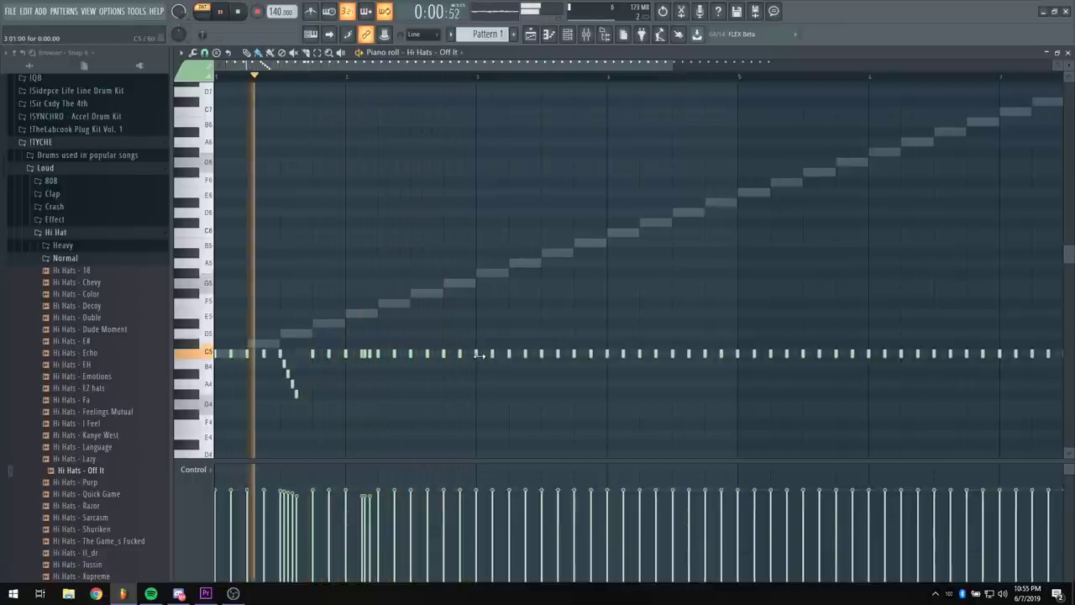
left_click(204, 52)
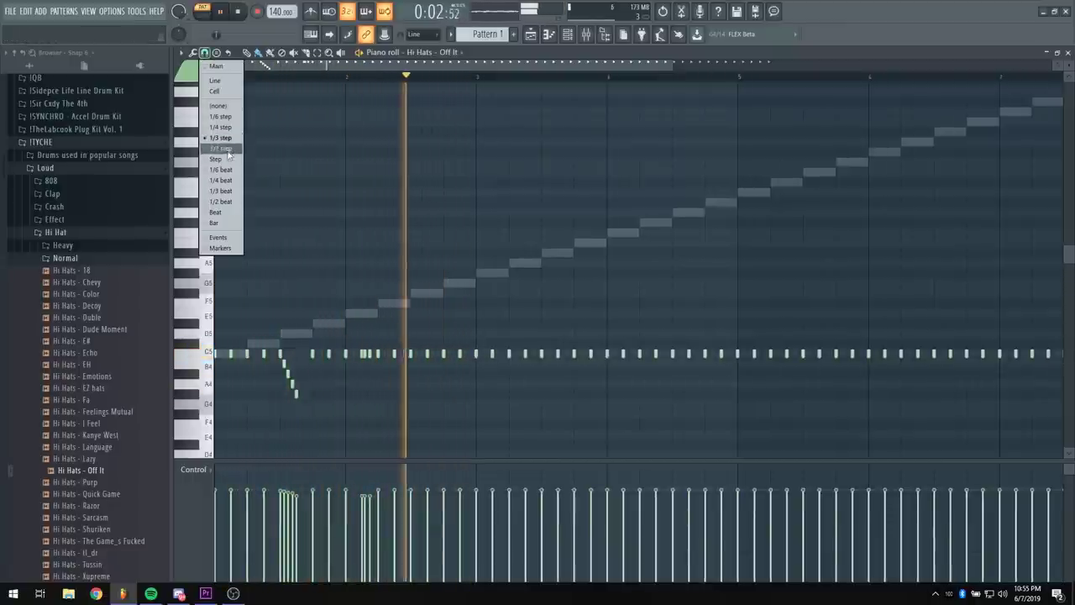
left_click(228, 153)
left_click(447, 353)
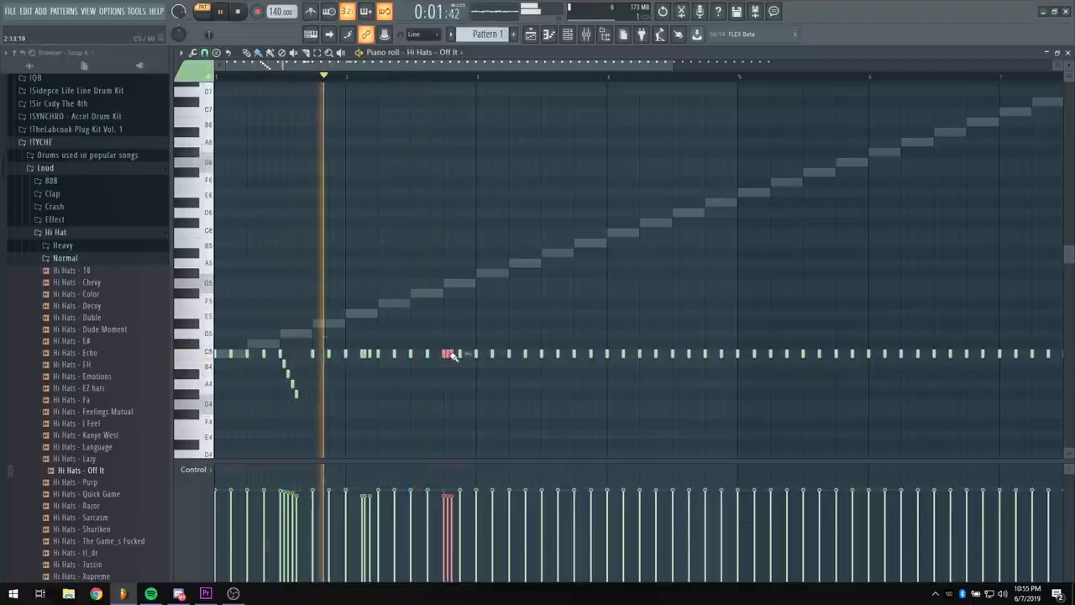
left_click(567, 34)
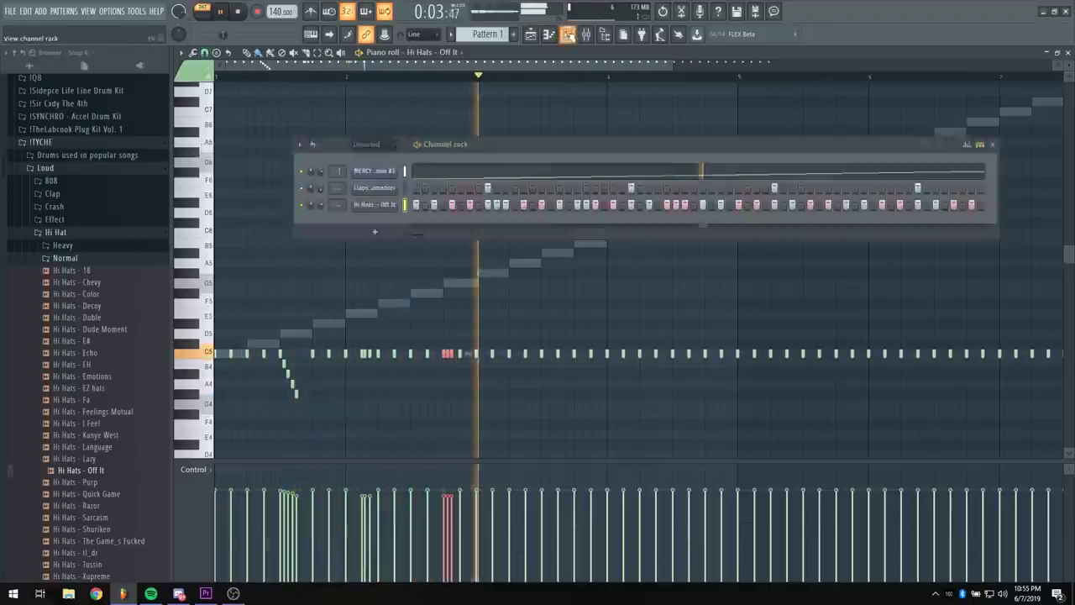
Check the clap channel's settings and play the pattern back with the hi-hat rolls
key("space")
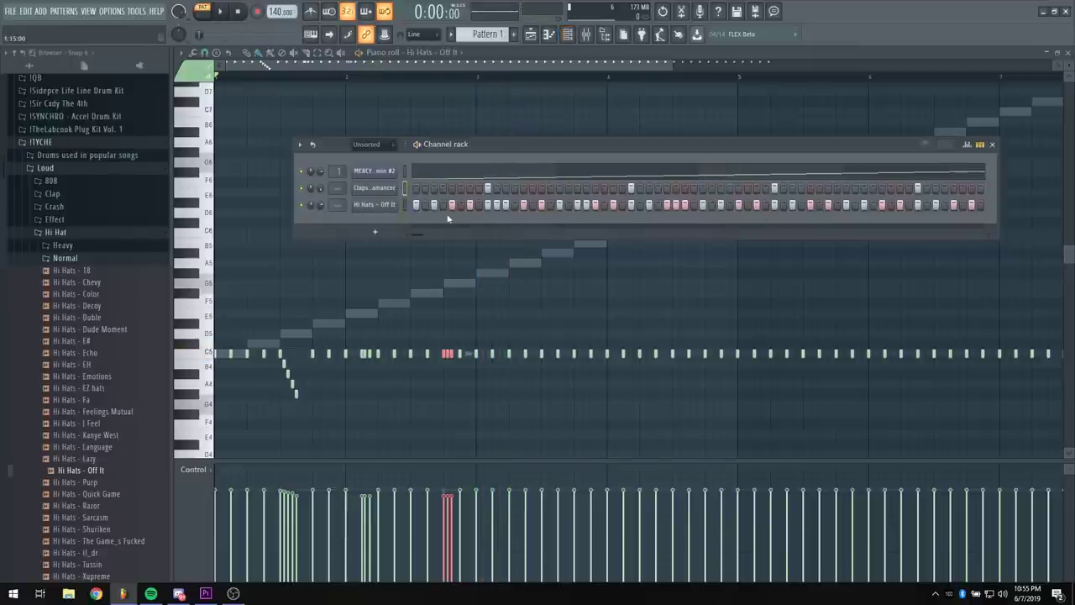
left_click(363, 188)
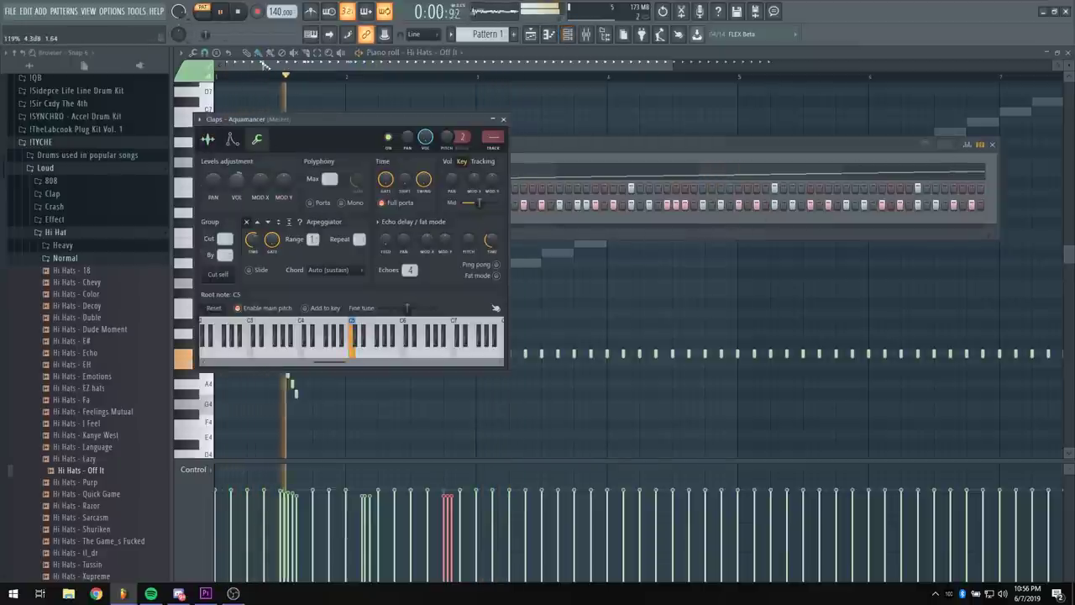
left_click(503, 118)
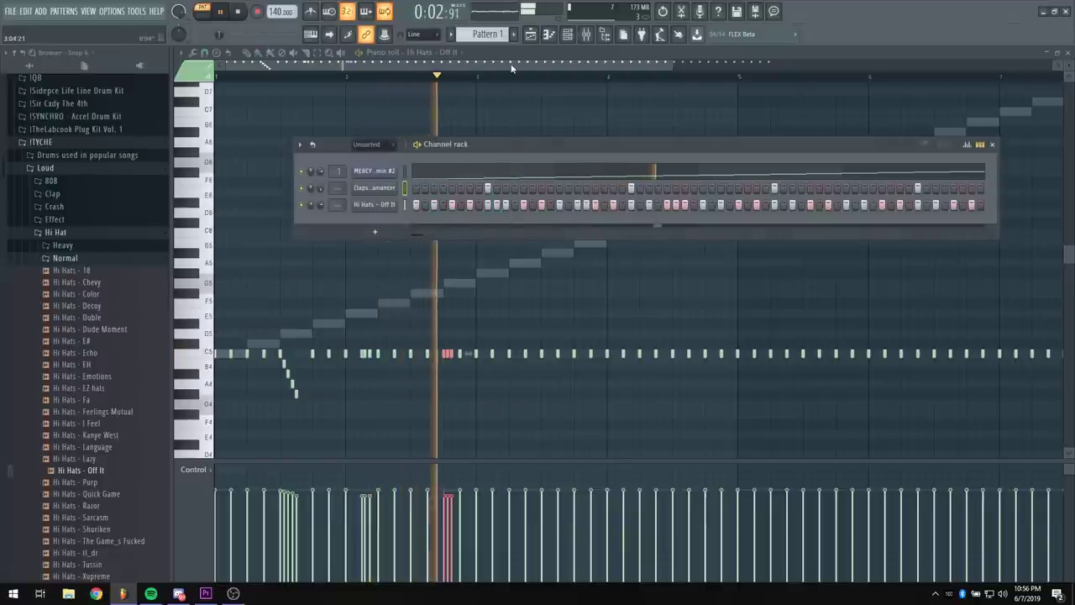
left_click(495, 76)
key("space")
key("space")
Copy the descending five-note hi-hat roll to the third beat of bar 3 and play the pattern back
scroll(451, 233, "down", 3)
left_click(451, 233, "ctrl")
scroll(394, 68, "up", 3)
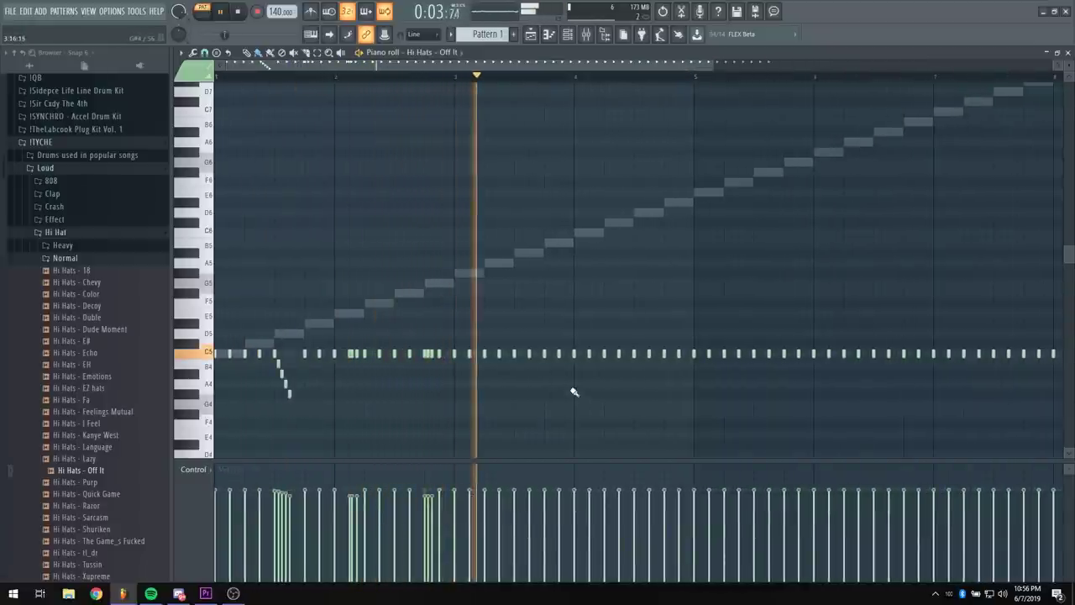
key("space")
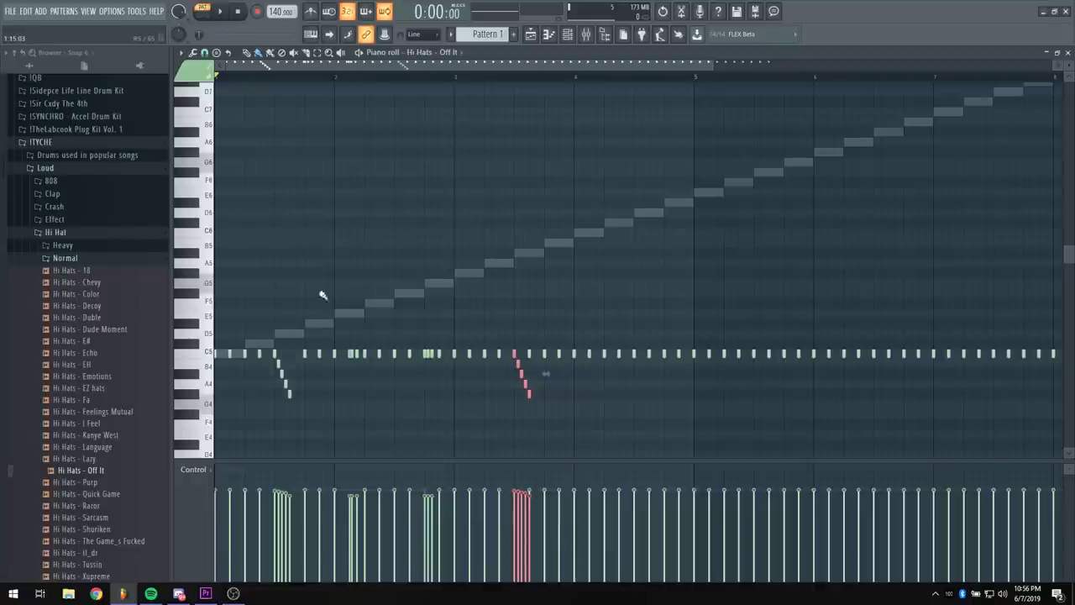
key("ctrl+d")
key("space")
scroll(328, 94, "down", 3)
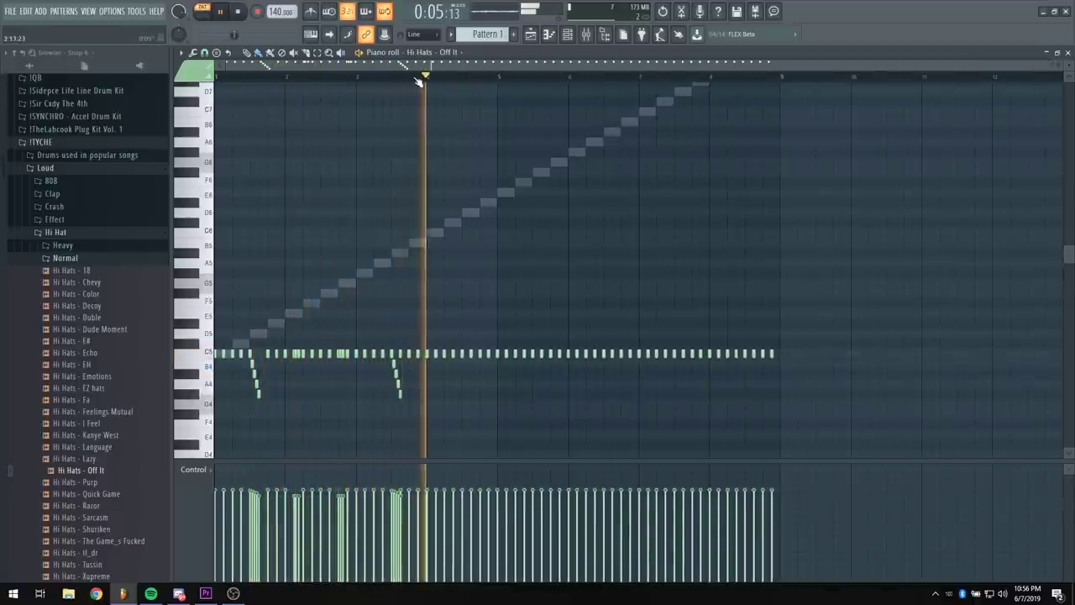
scroll(417, 81, "up", 3)
key("space")
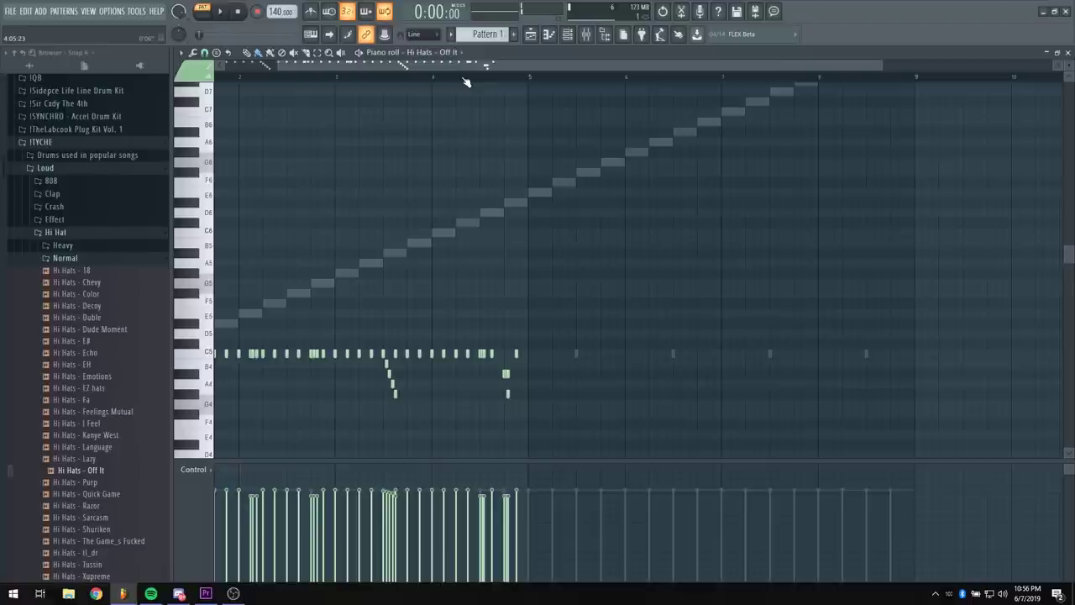
Paste a copy of the four-bar hi-hat pattern and align it to the start of bar 5
left_click(192, 52)
left_click(204, 52)
left_click(217, 149)
key("ctrl+v")
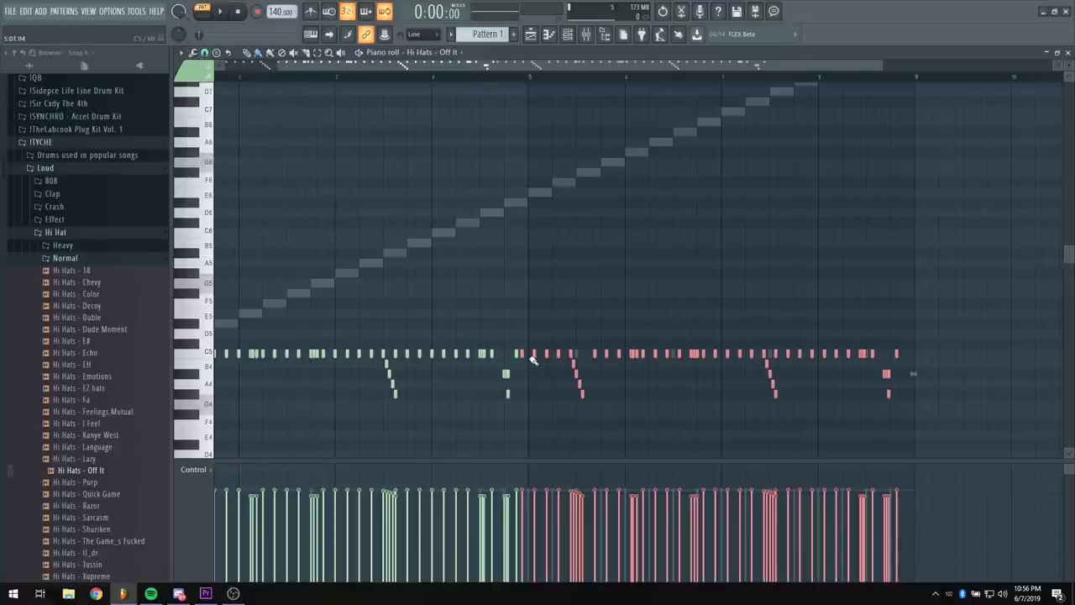
left_click_drag(522, 356, 530, 358)
left_click(531, 394, "ctrl")
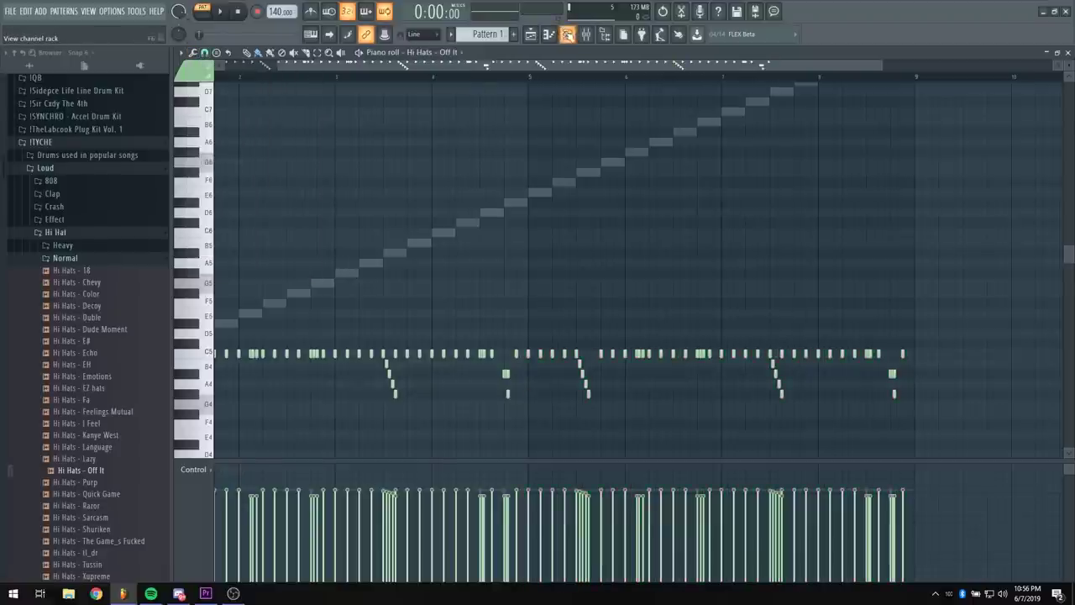
Show the channel rack and collapse the Hi Hat sample folders in the browser
left_click(567, 34)
left_click(99, 257)
left_click(79, 235)
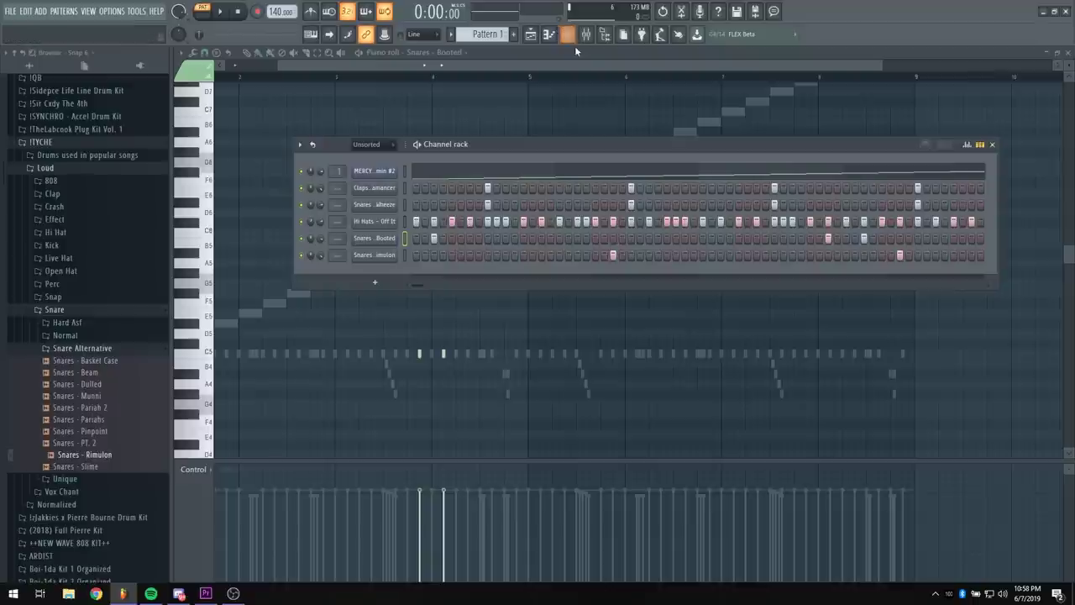
Duplicate bars 1 to 4 of the Booted and Rimulon snare patterns into bars 5 to 8
left_click(571, 38)
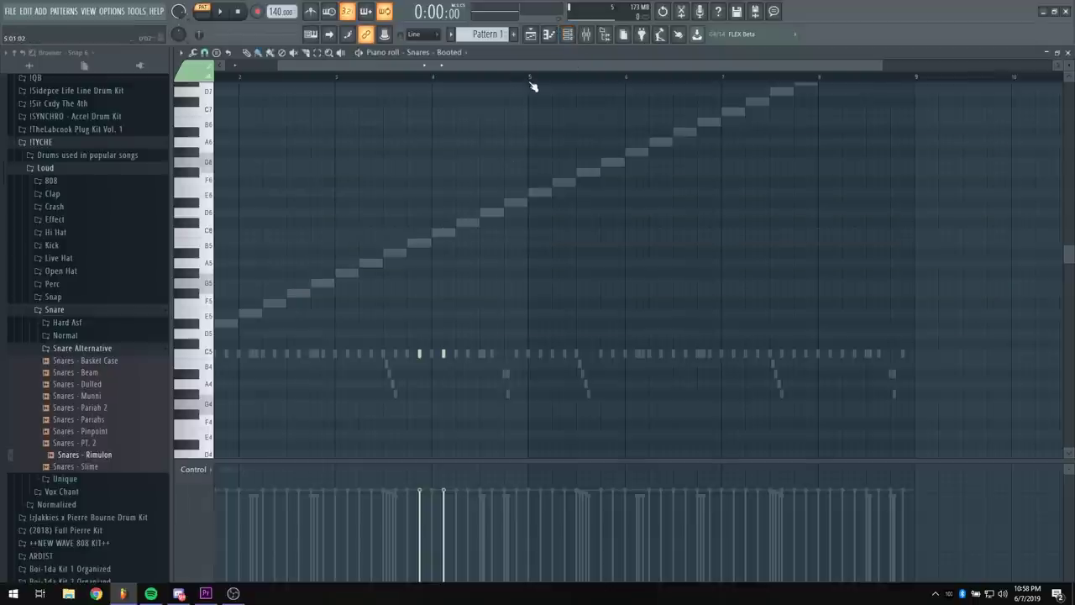
scroll(483, 94, "left", 1)
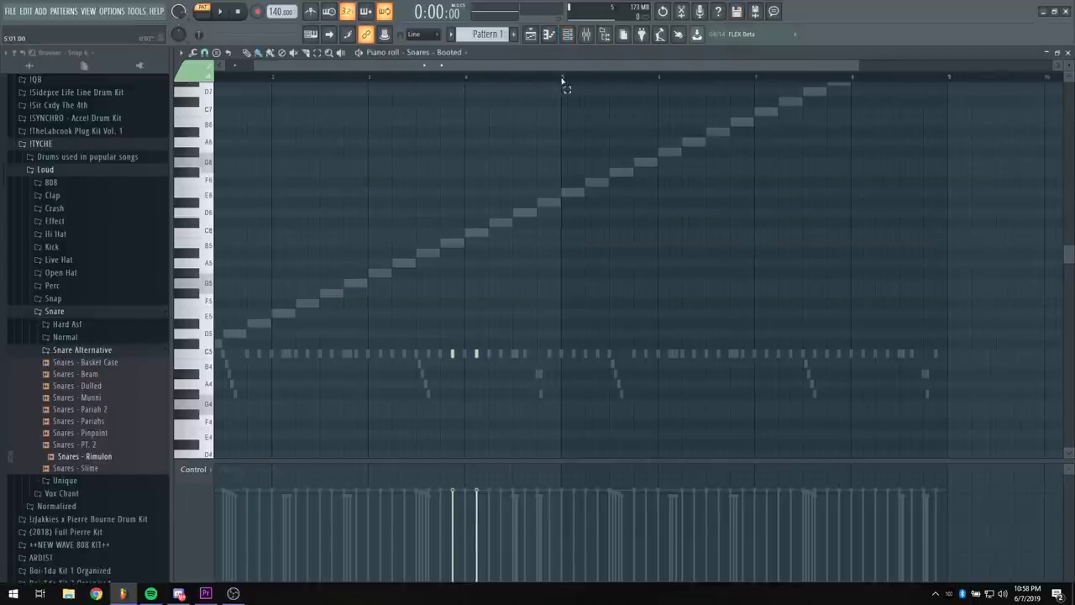
left_click_drag(562, 80, 5, 93)
key("ctrl+b")
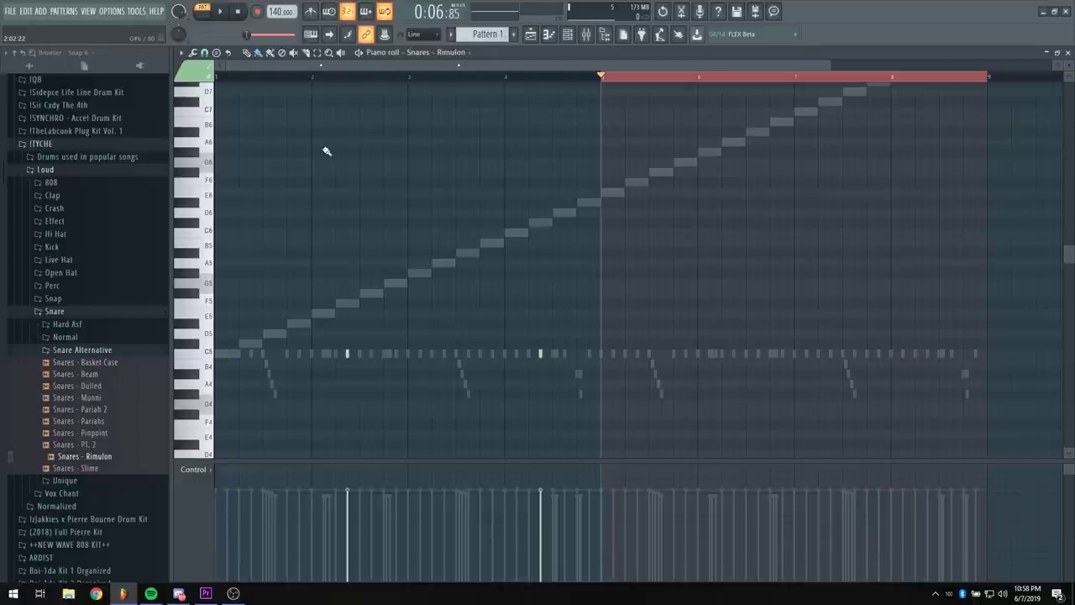
key("ctrl+Left")
key("ctrl+b")
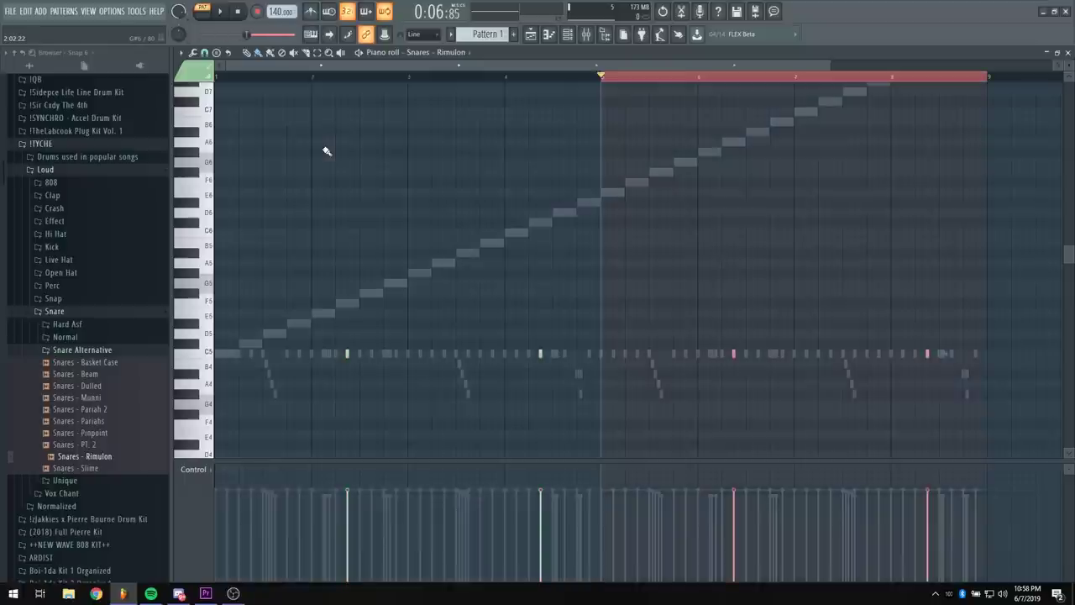
left_click(233, 77)
Audition the Open Hat samples and add Open Hats - Met to the channel rack as a new channel
left_click(568, 33)
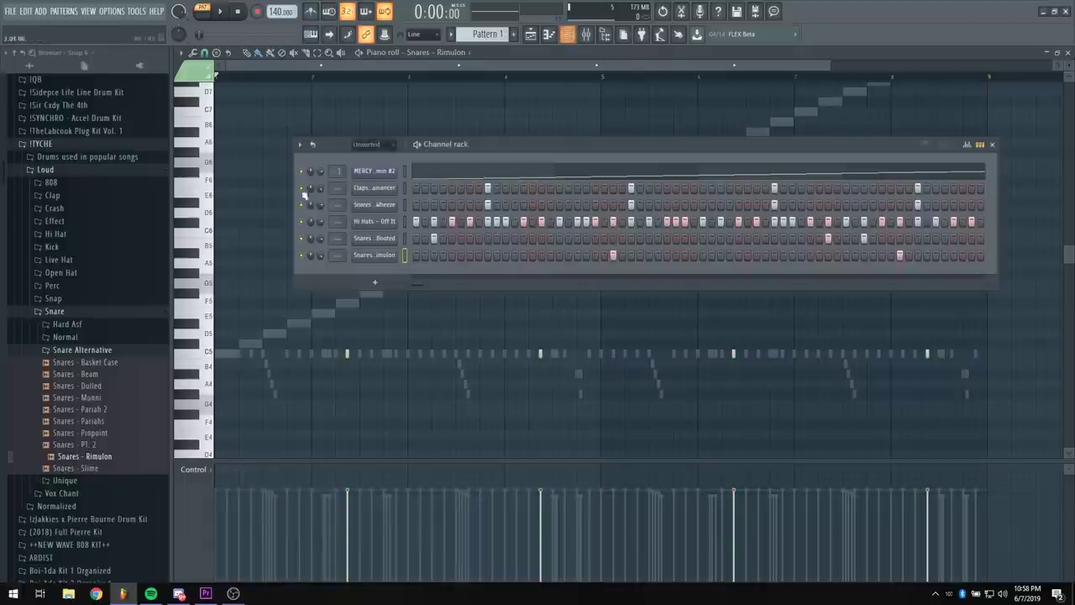
left_click(57, 336)
left_click(60, 272)
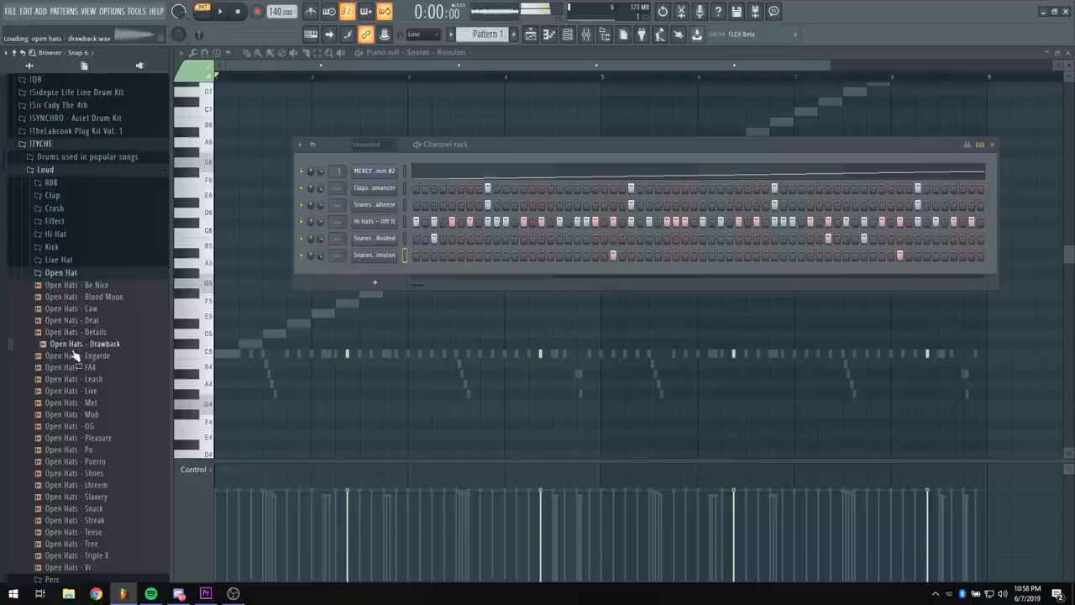
left_click(70, 408)
key("space")
left_click(69, 407)
key("space")
key("space")
left_click_drag(71, 412, 382, 276)
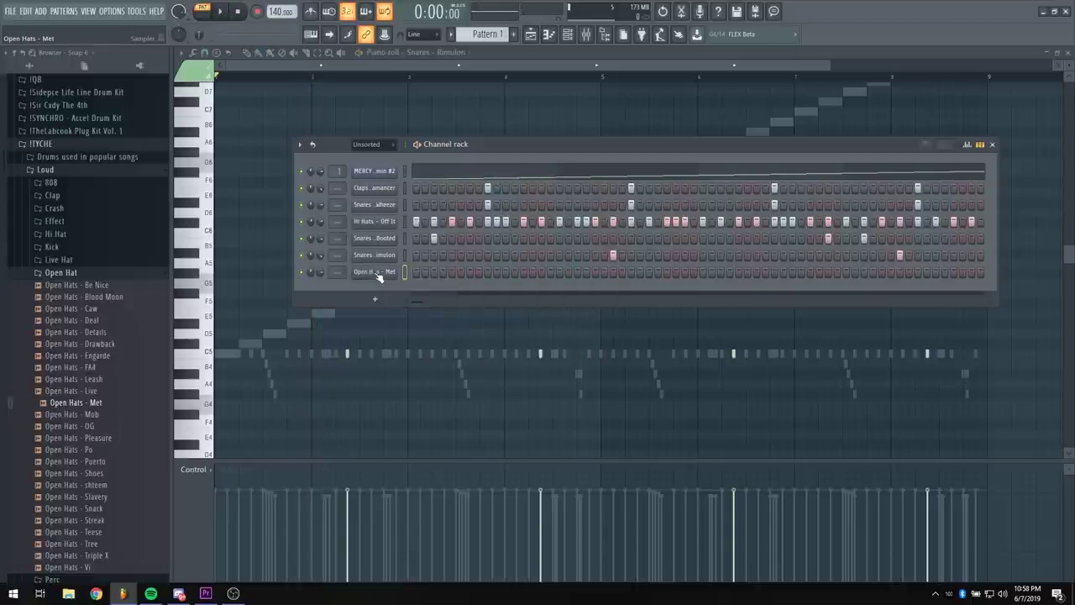
Try placing a C#5 open hat note on the third beat of bar 1 in its piano roll
right_click(378, 277)
left_click(412, 273)
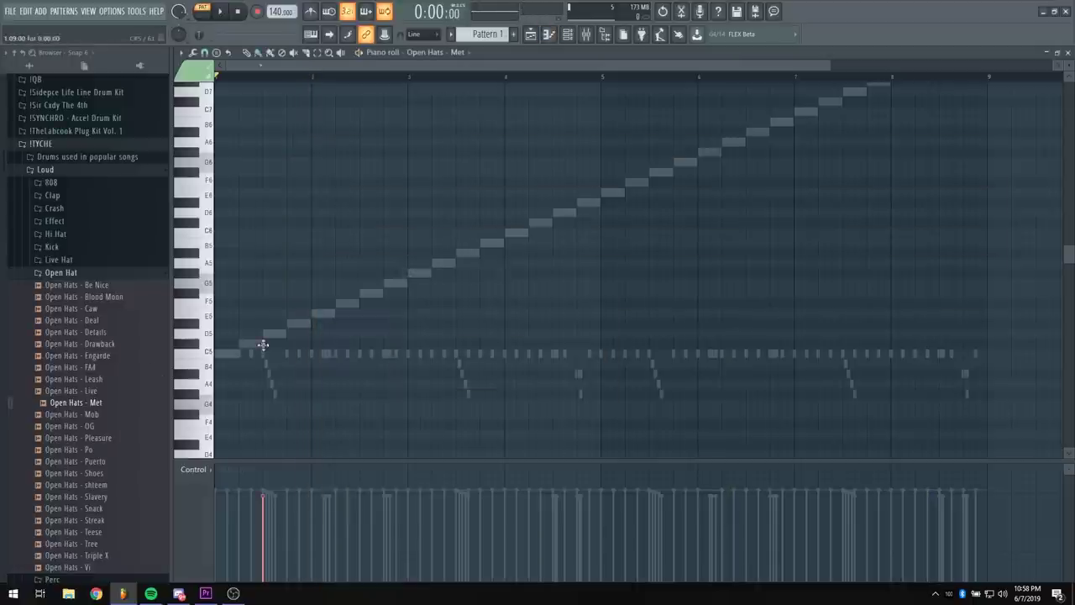
left_click_drag(275, 343, 288, 345)
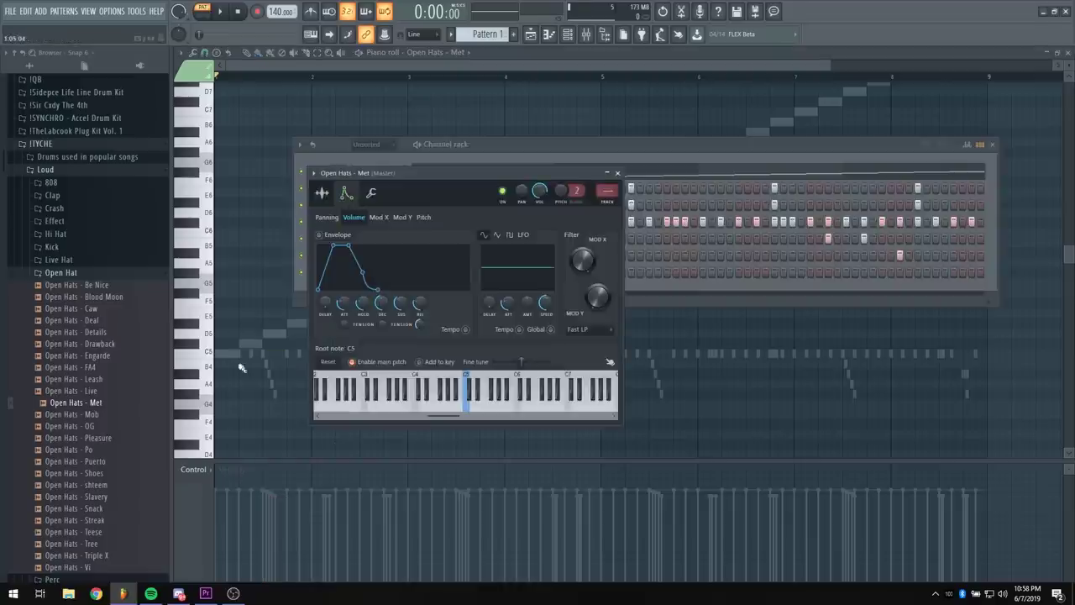
Enable the open hat's volume envelope with maximum hold and zero attack, decay, sustain and release
left_click_drag(448, 175, 486, 158)
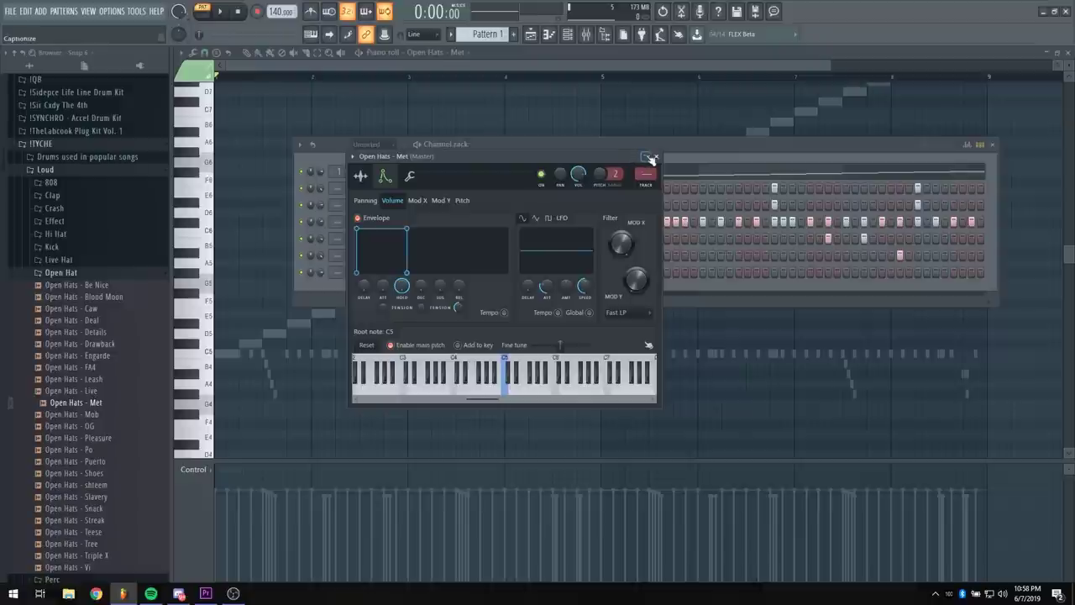
left_click(838, 63)
Place C5 open hat notes: four steps long at step 5 of bars 1 and 3, two steps long at step 7 of bars 2 and 4
right_click(382, 274)
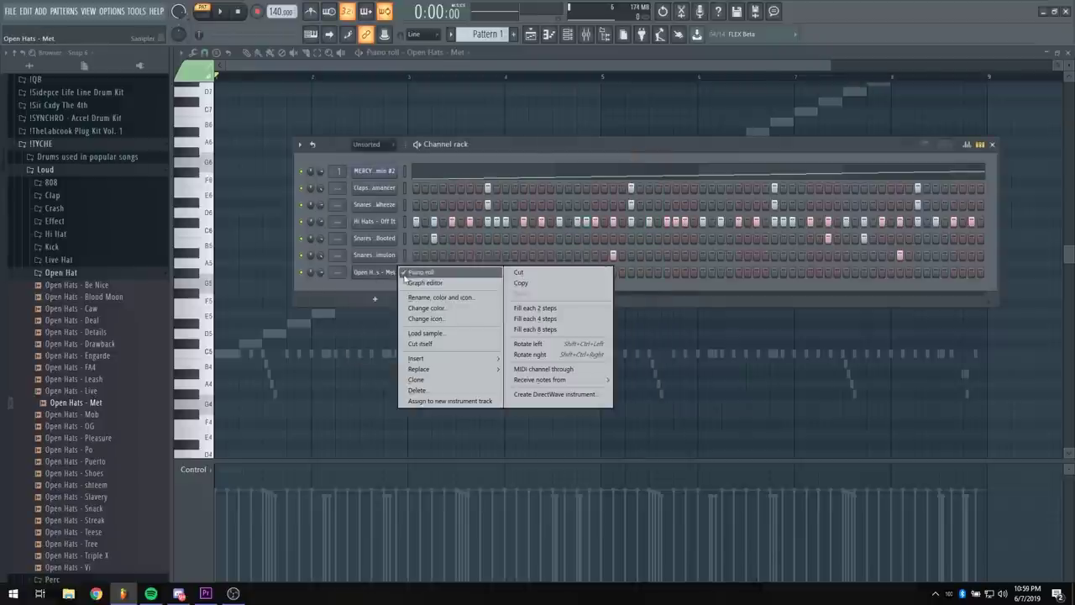
left_click(419, 273)
right_click(397, 270)
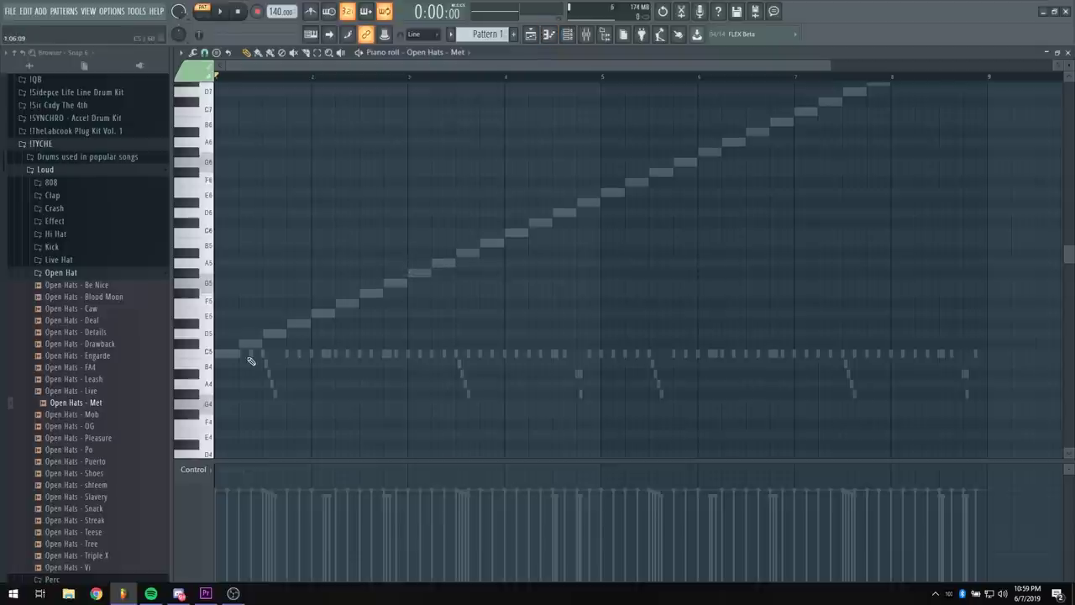
key("space")
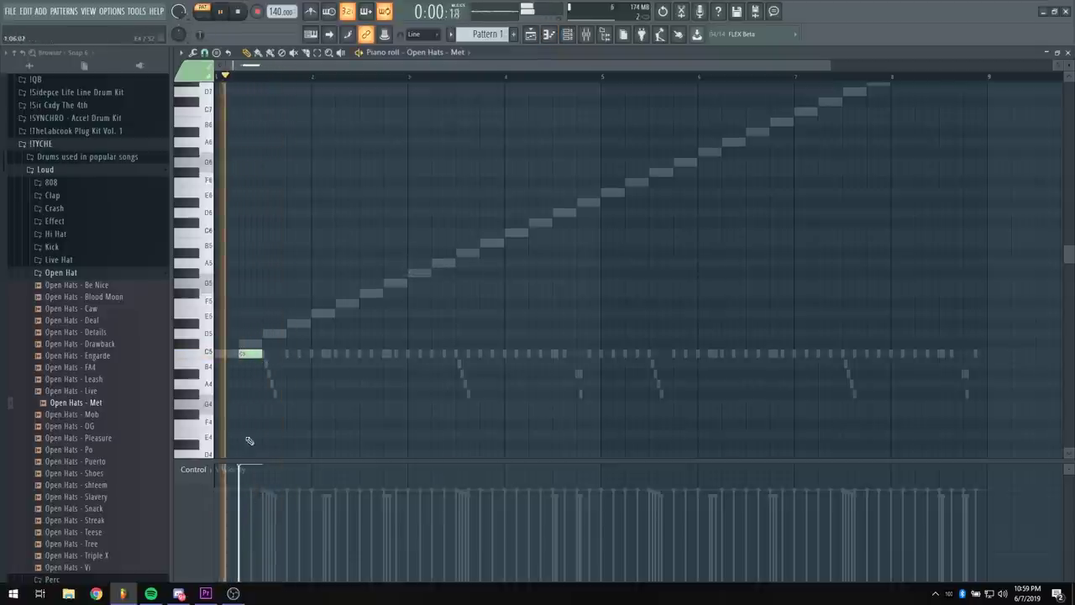
left_click(362, 355)
left_click(436, 355)
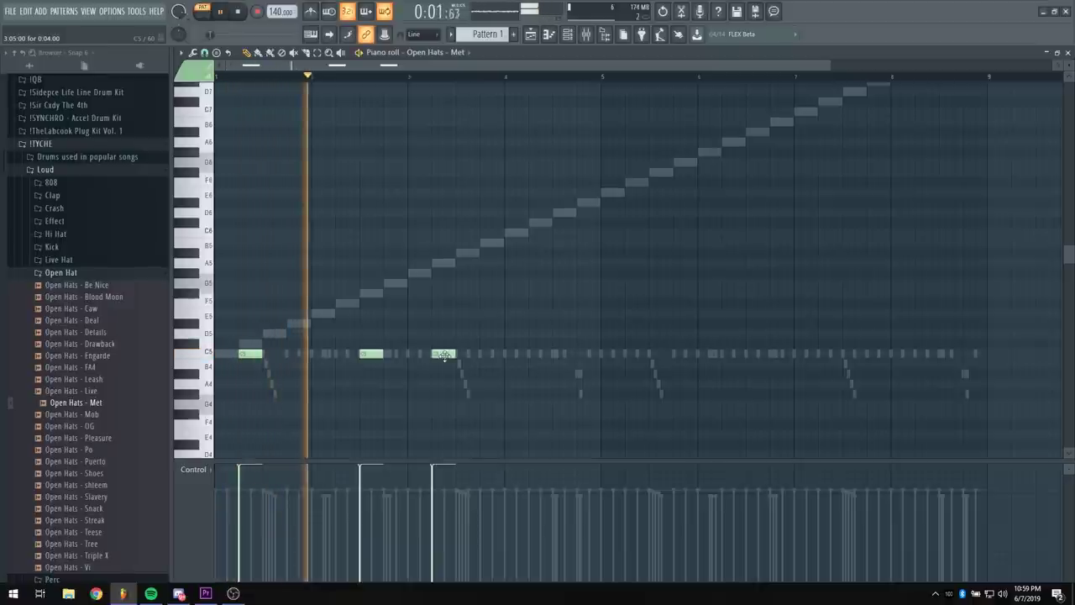
left_click(350, 355)
left_click_drag(370, 356, 357, 357)
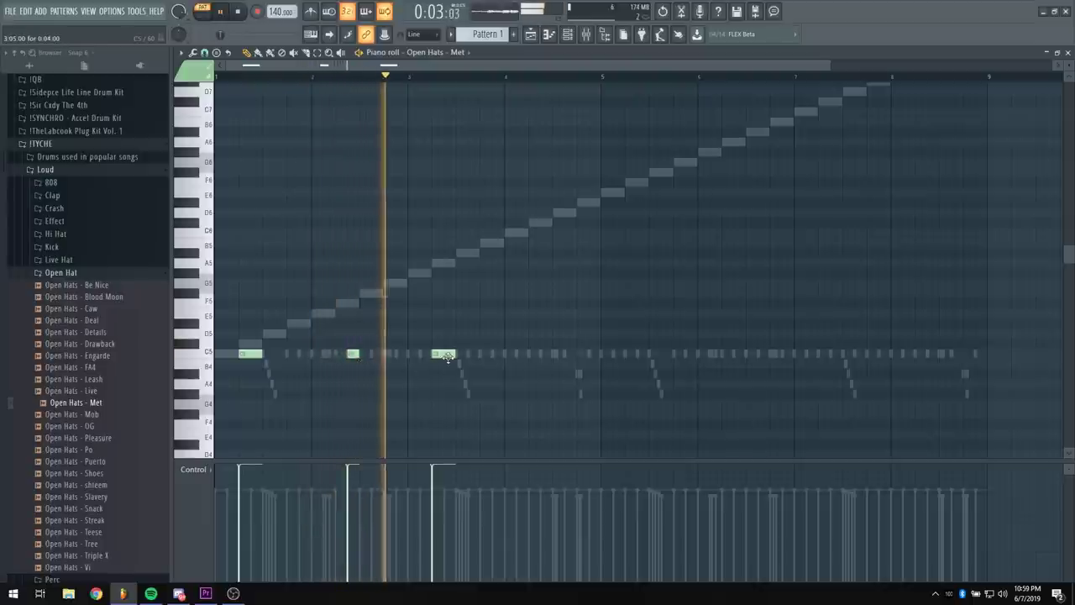
left_click(546, 353)
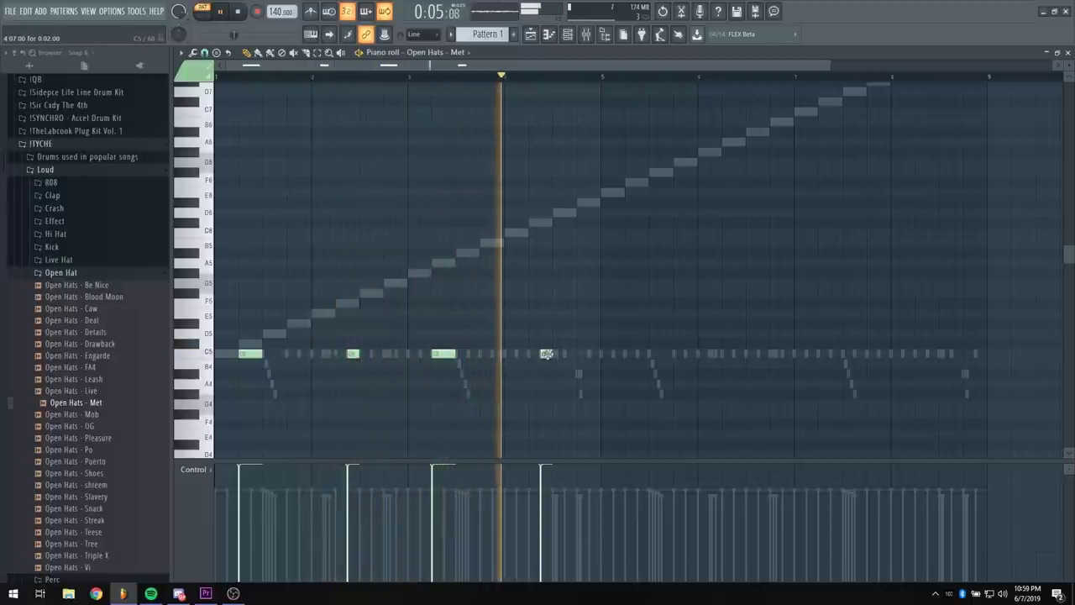
Duplicate the open hat notes of bars 1 to 4 into bars 5 to 8 and clear the time selection
key("space")
left_click_drag(603, 77, 218, 78)
key("ctrl+b")
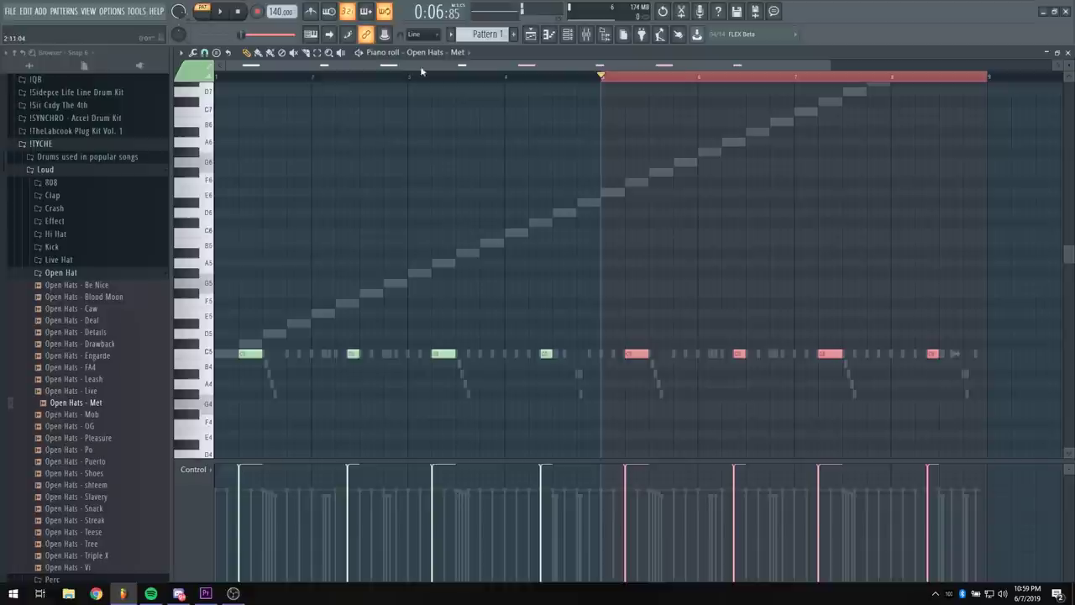
left_click(342, 77)
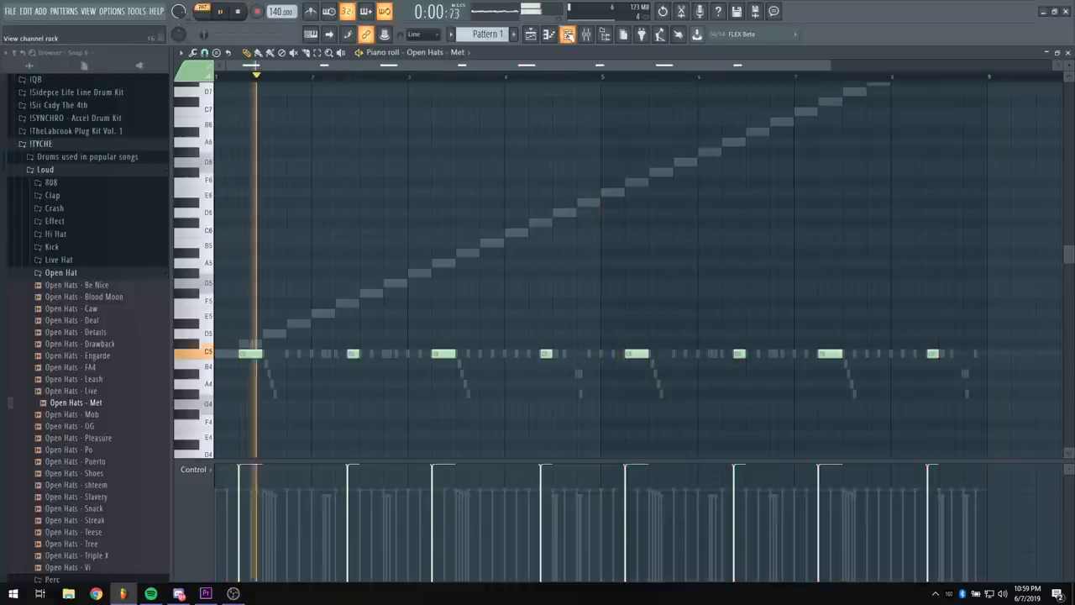
Show the channel rack, collapse the Open Hat folders and look through the drum kits for an 808 sample
left_click(568, 35)
key("space")
left_click(78, 274)
left_click(71, 172)
left_click(70, 145)
scroll(79, 367, "down", 3)
scroll(79, 370, "up", 5)
left_click(50, 289)
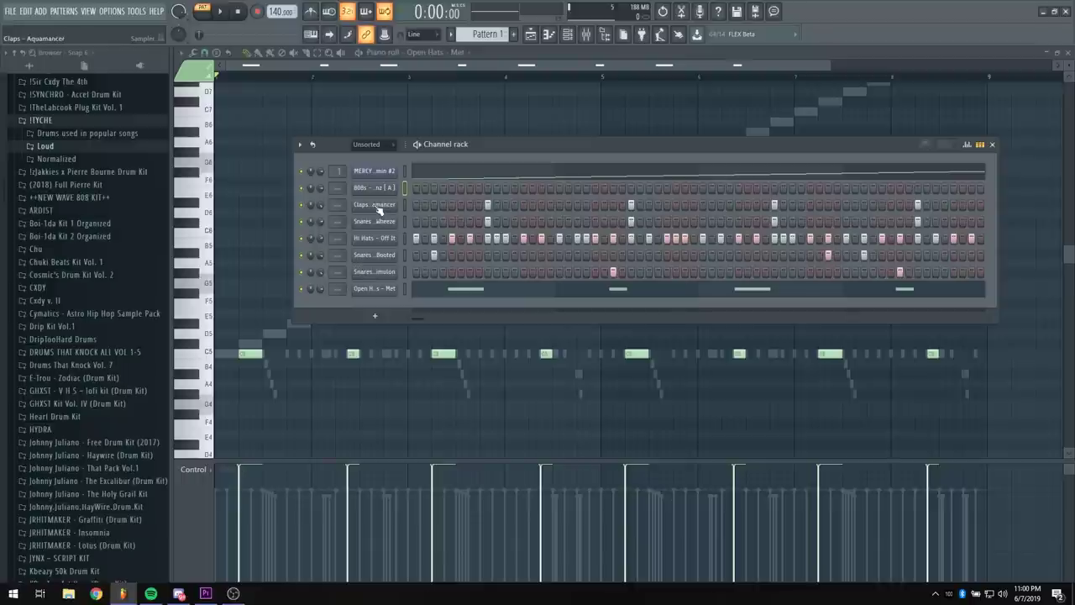
Open the 808 channel's sample in Edison and detect its pitch regions
left_click(376, 188)
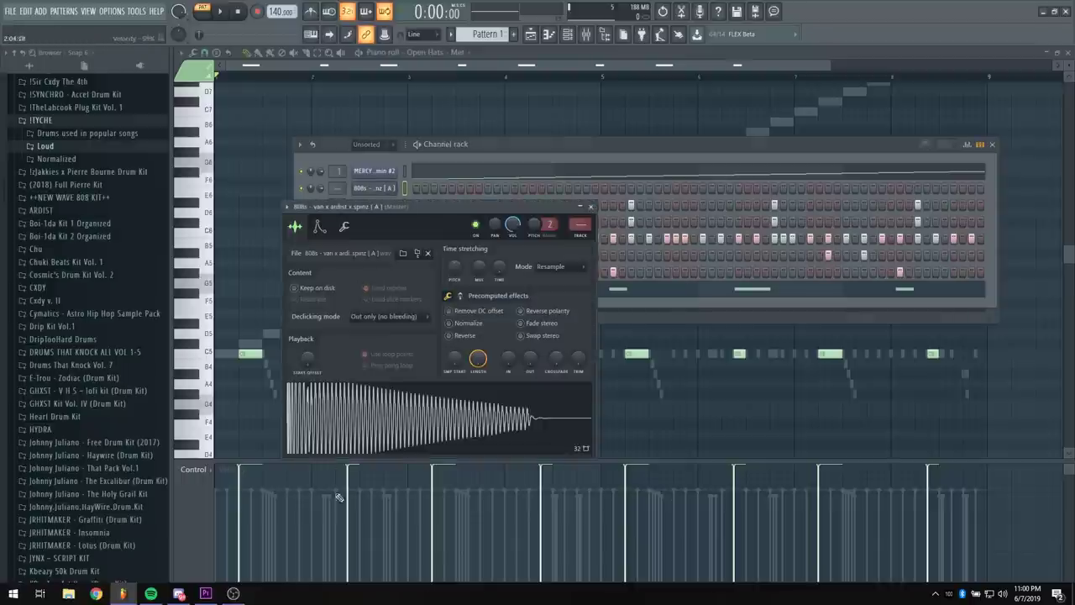
right_click(410, 393)
left_click(445, 420)
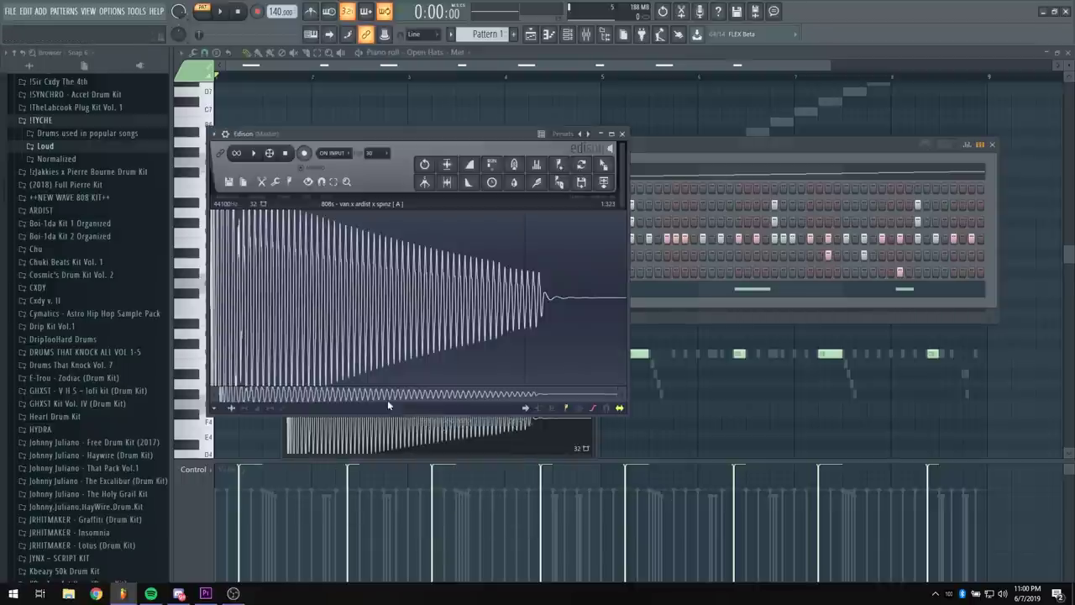
left_click(290, 182)
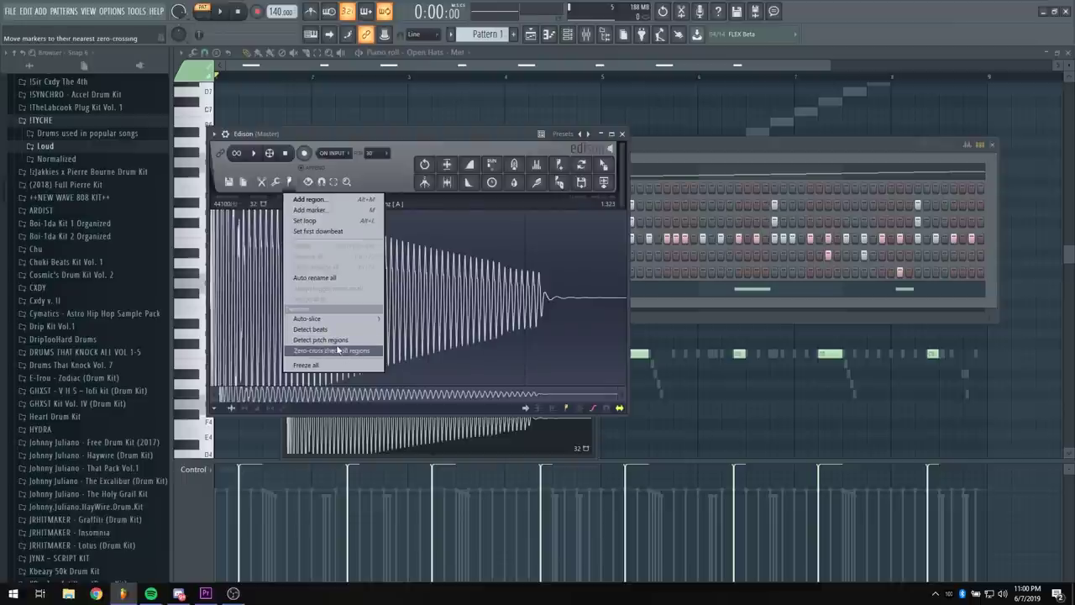
left_click(310, 340)
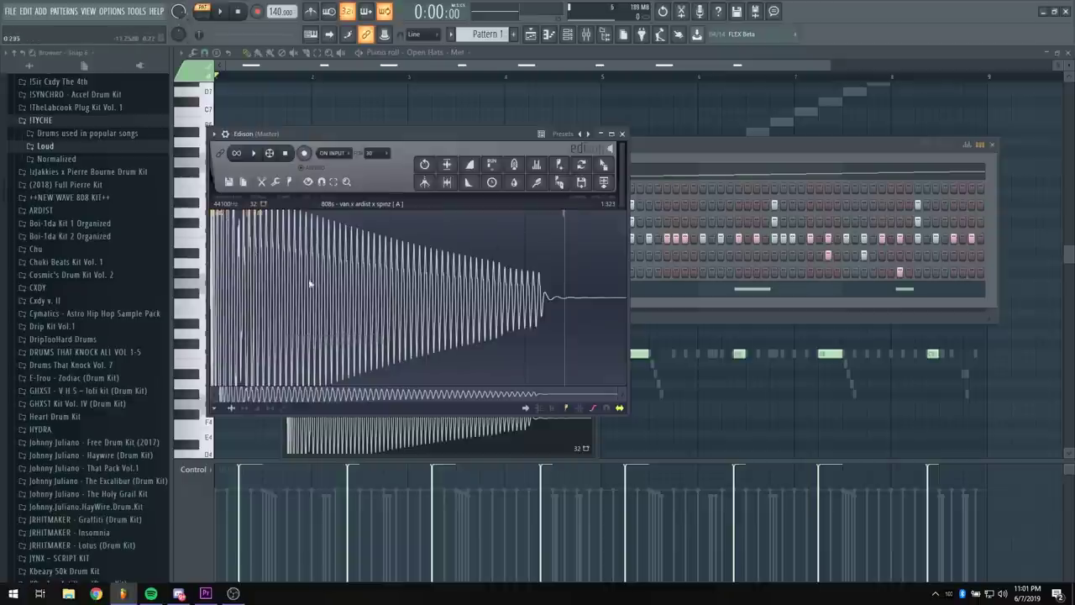
left_click(606, 161)
Continue the 808 line with C#8 notes at steps 5 and 11 of bar 2 and B7 notes at steps 1 and 7 of bar 3
key("space")
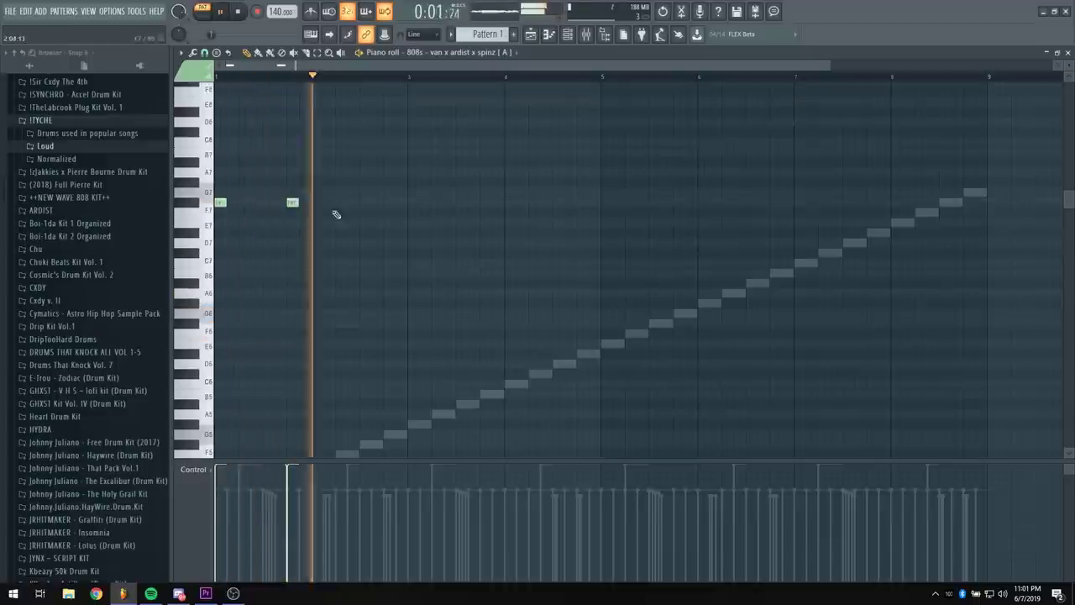
left_click(341, 243)
scroll(330, 293, "up", 3)
left_click_drag(341, 304, 340, 313)
left_click(377, 313)
left_click(412, 333)
left_click(449, 333)
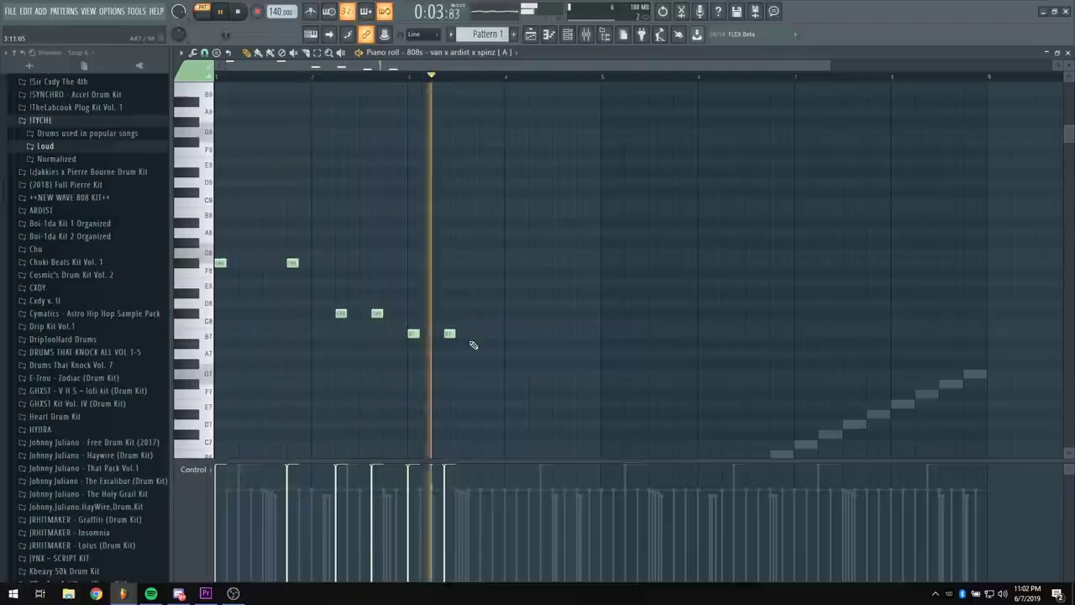
Add a C#8 note at step 13 of bar 3 and duplicate the 808 line into bars 5 to 8
left_click(487, 311)
key("ctrl+a")
key("ctrl+b")
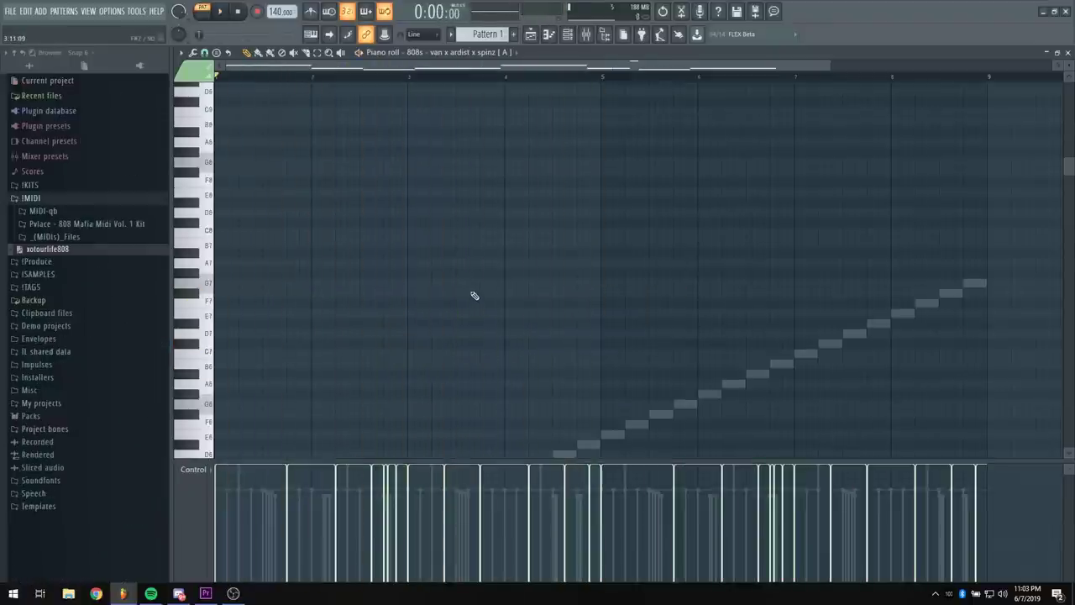
scroll(439, 283, "down", 3)
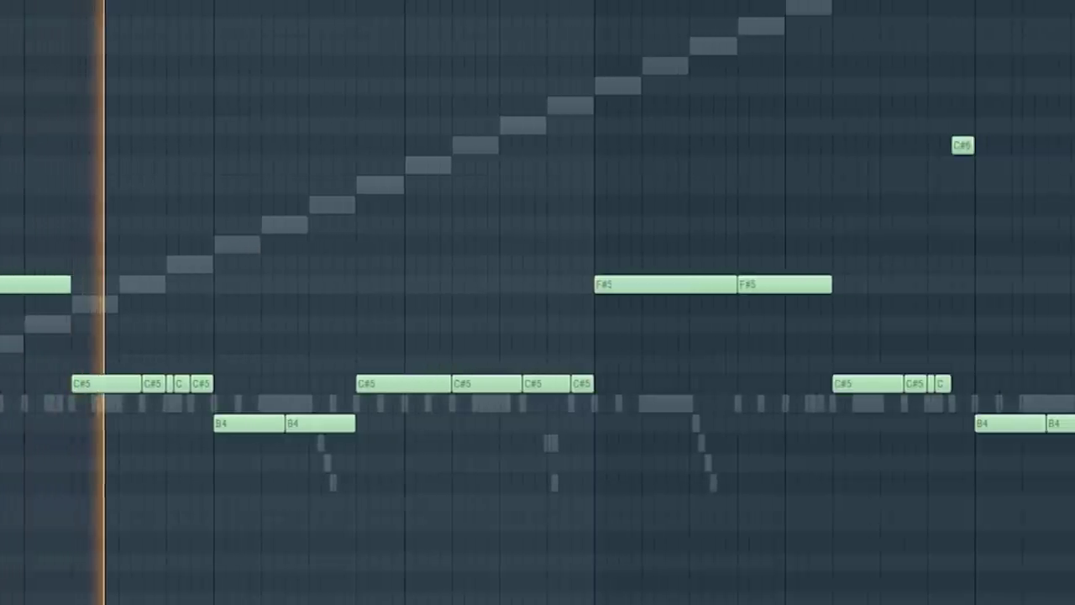
Show the channel rack and make the 808 channel cut itself
key("F9")
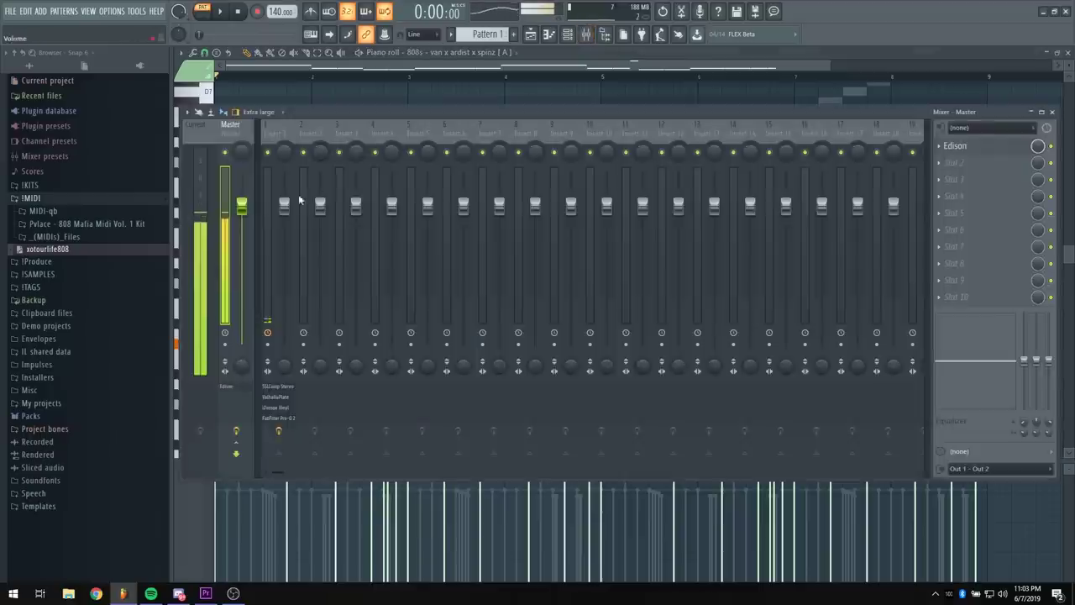
left_click(574, 39)
left_click(554, 42)
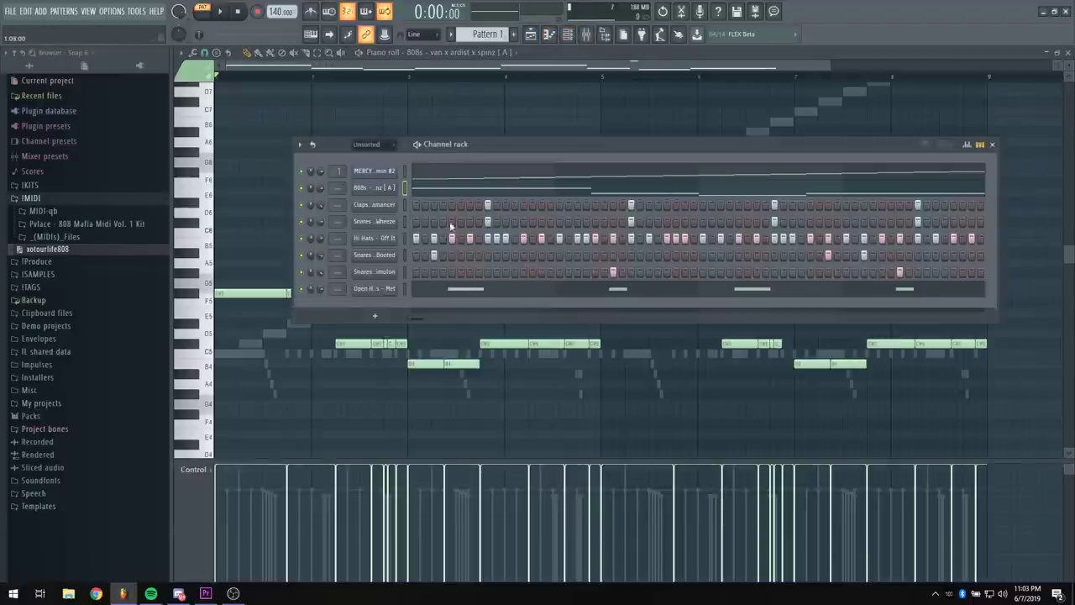
right_click(376, 192)
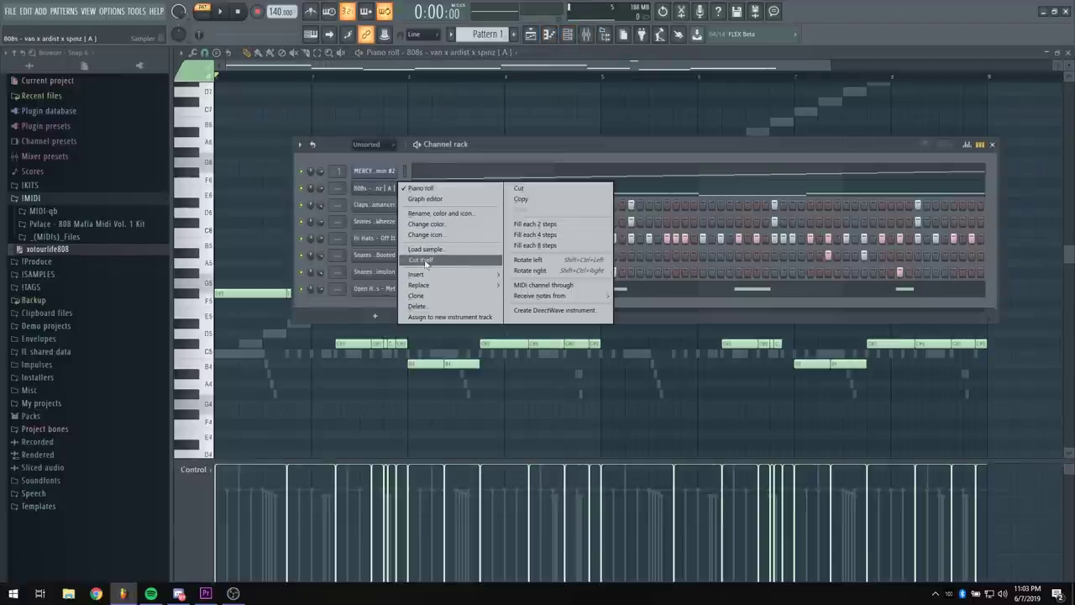
left_click(430, 263)
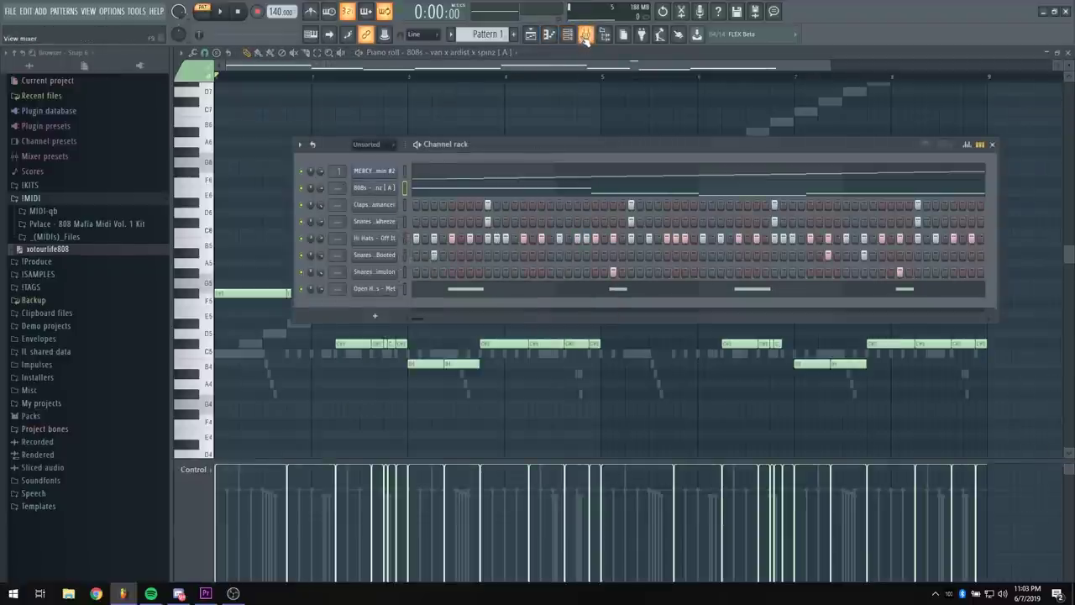
Open the mixer's last effect slot and play the pattern with the 808 line
left_click(588, 35)
left_click(965, 299)
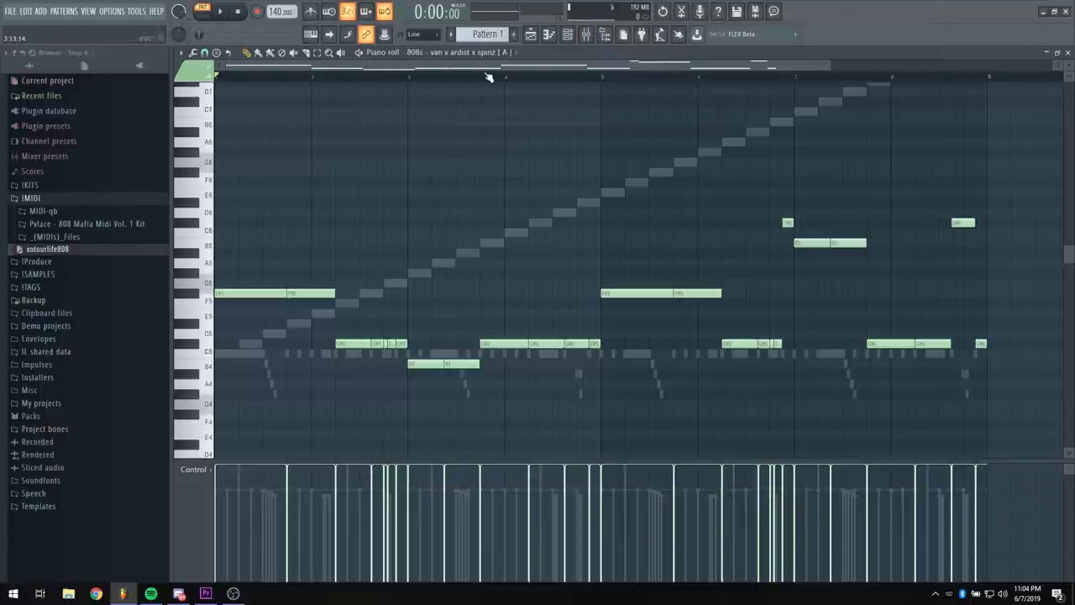
key("space")
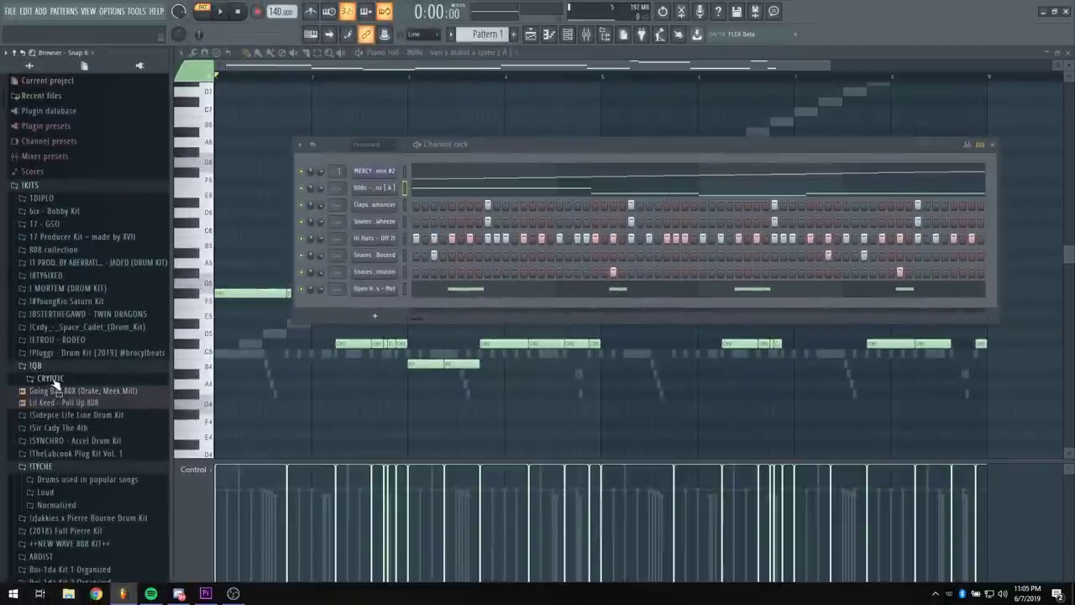
Add the QB - GUNNA (kick) sample as a channel and place C5 kicks at steps 1 and 11 of bar 1
left_click(52, 379)
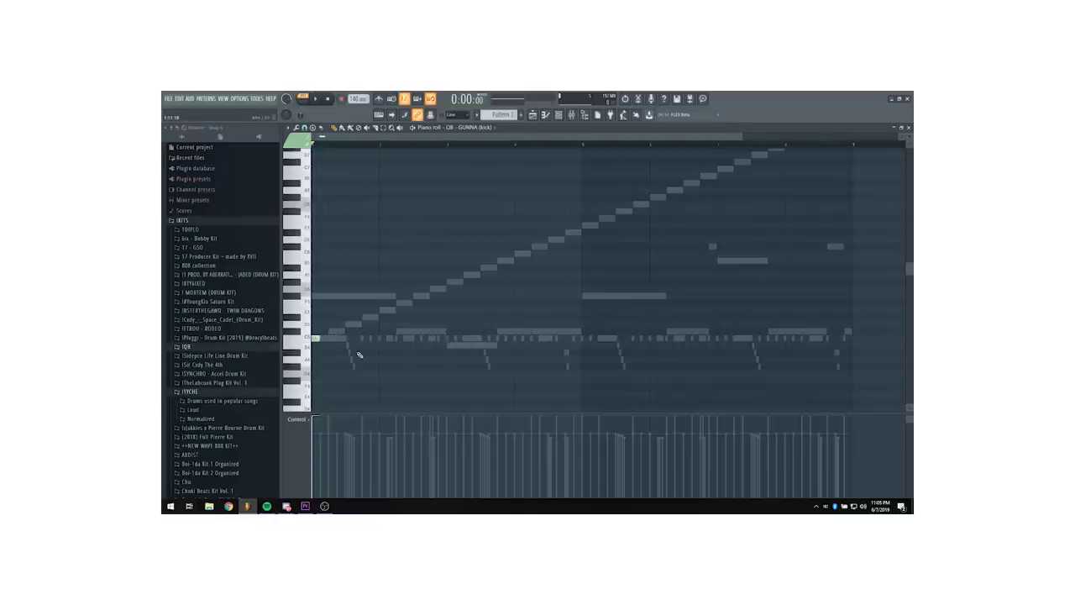
key("space")
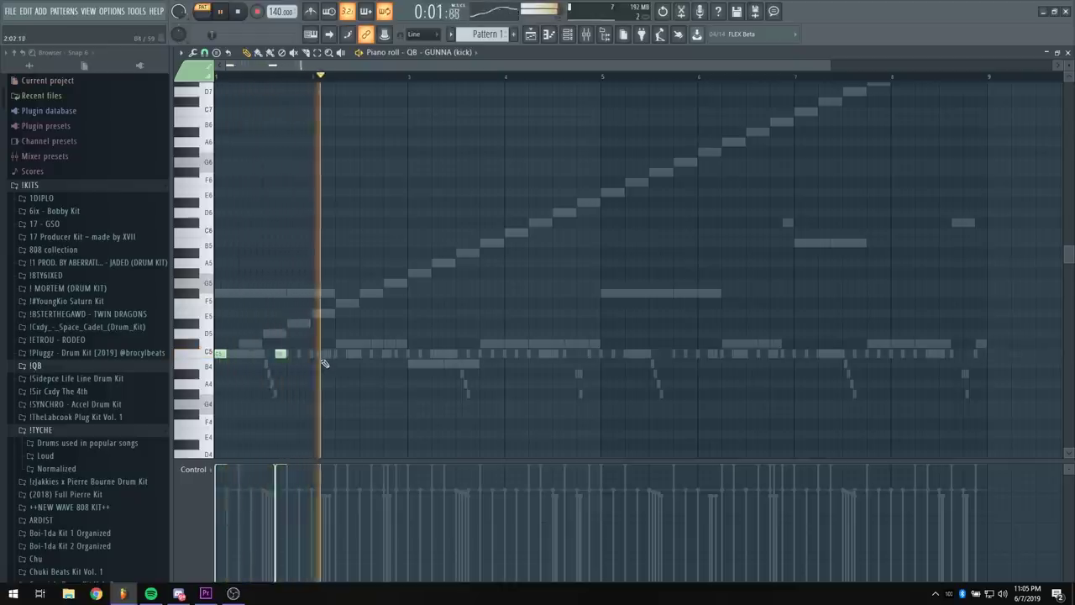
left_click(364, 354)
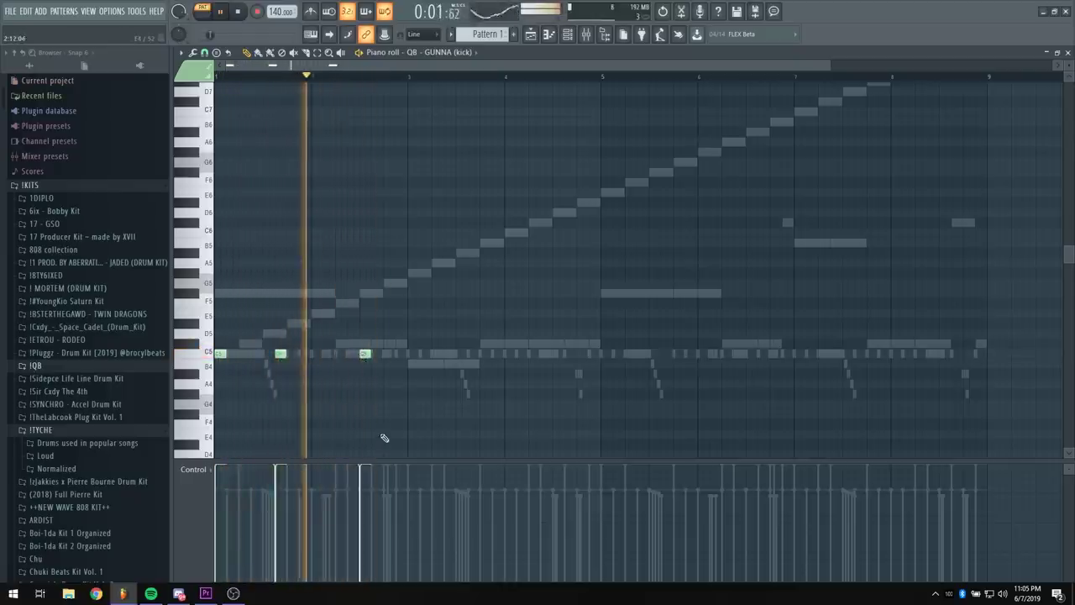
right_click(364, 353)
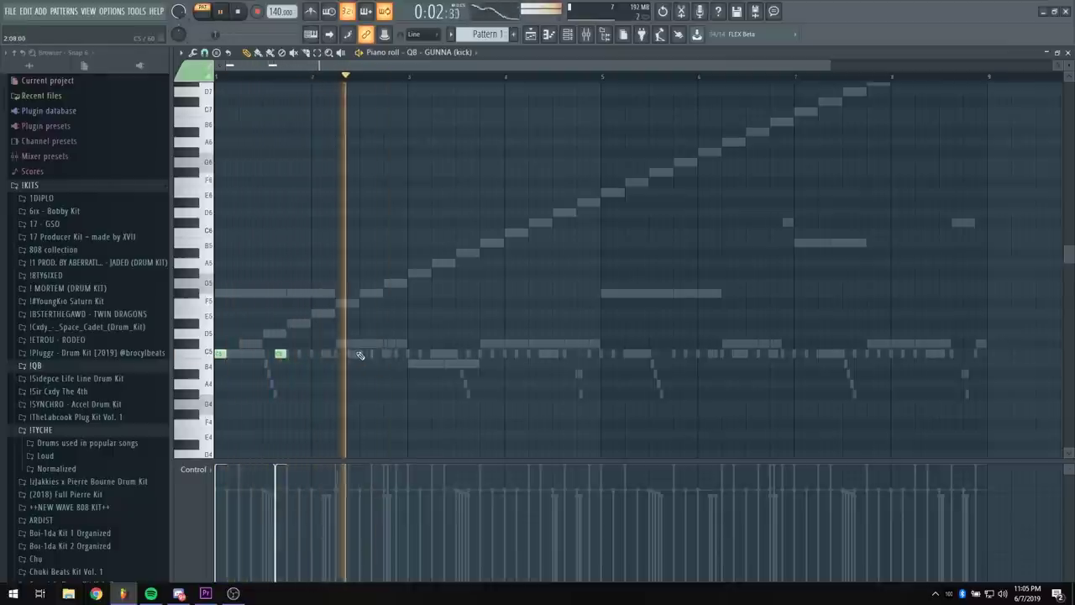
Place C5 kicks at steps 3 and 13 of bar 2 while playing the pattern
left_click(385, 354)
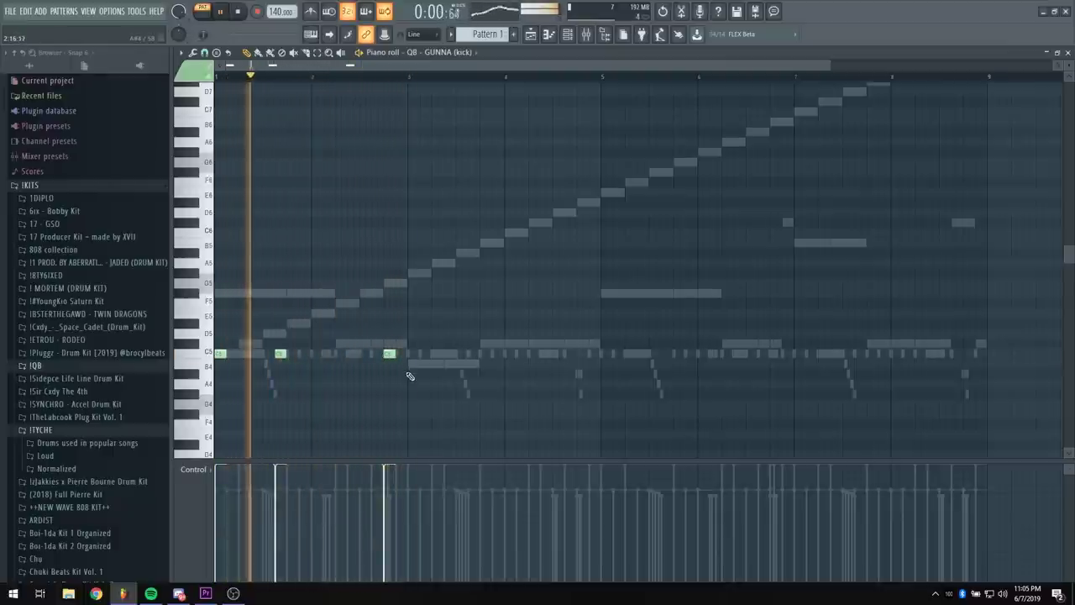
key("space")
key("space")
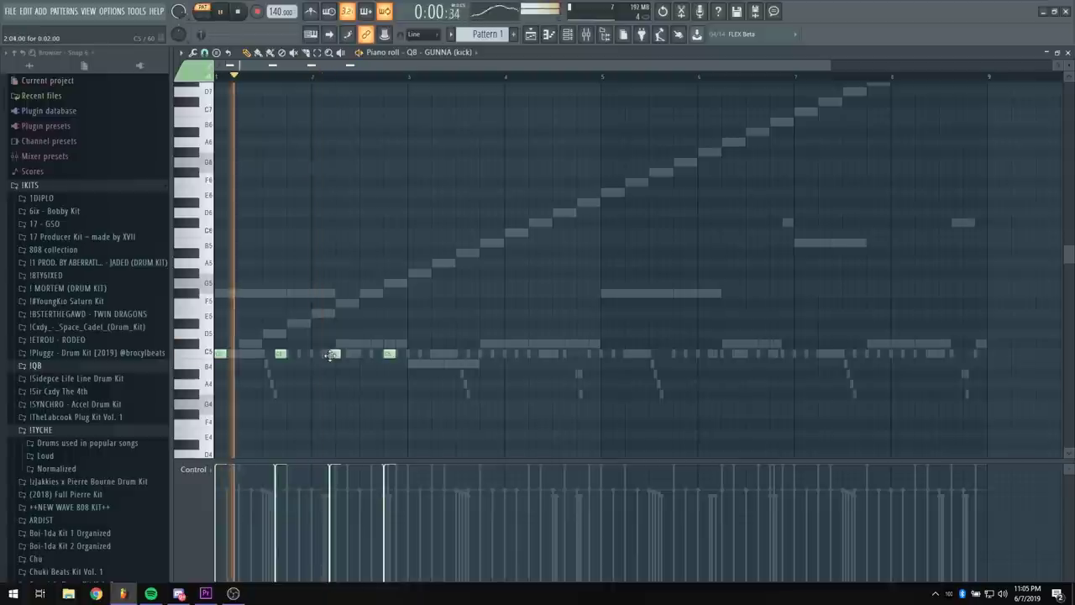
left_click(330, 354)
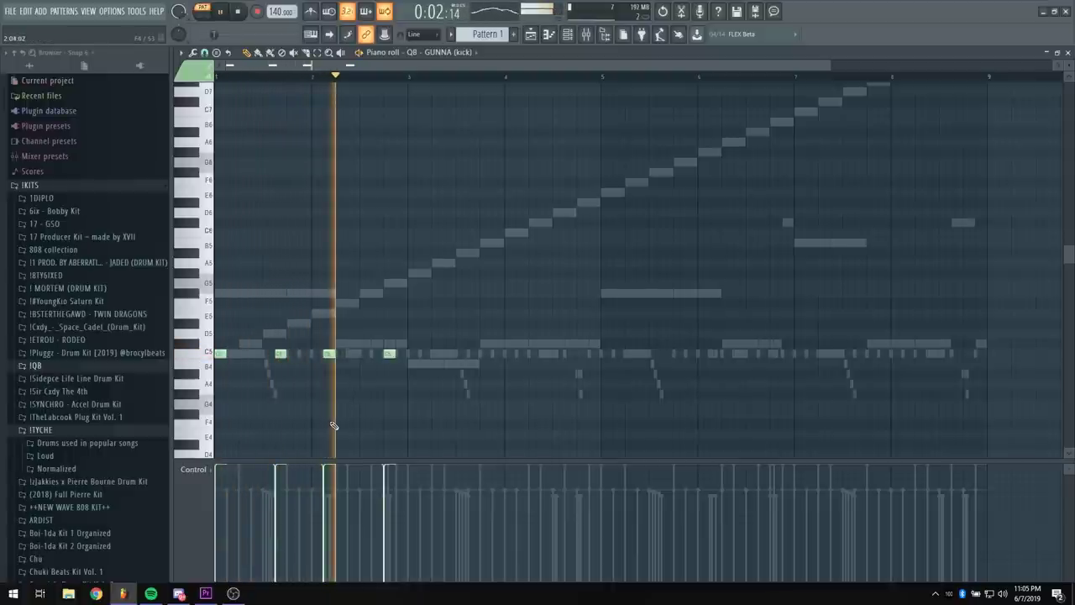
Change the piano roll snap and duplicate the two-bar kick pattern through bar 8
left_click(204, 52)
left_click(220, 160)
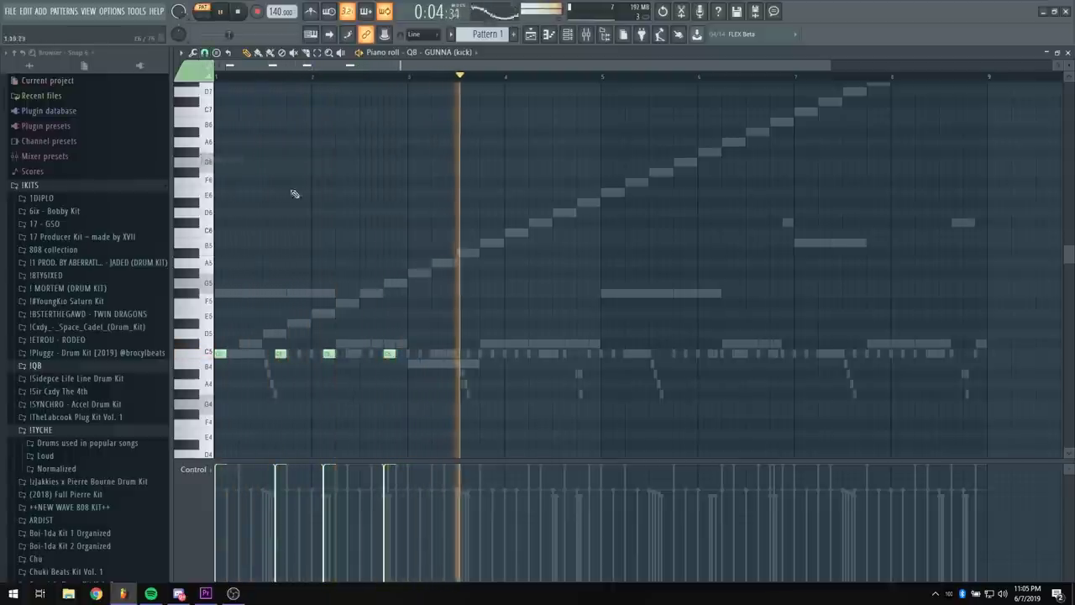
key("ctrl+b")
key("ctrl+b")
key("ctrl+b")
left_click_drag(408, 84, 38, 65)
key("ctrl+d")
key("space")
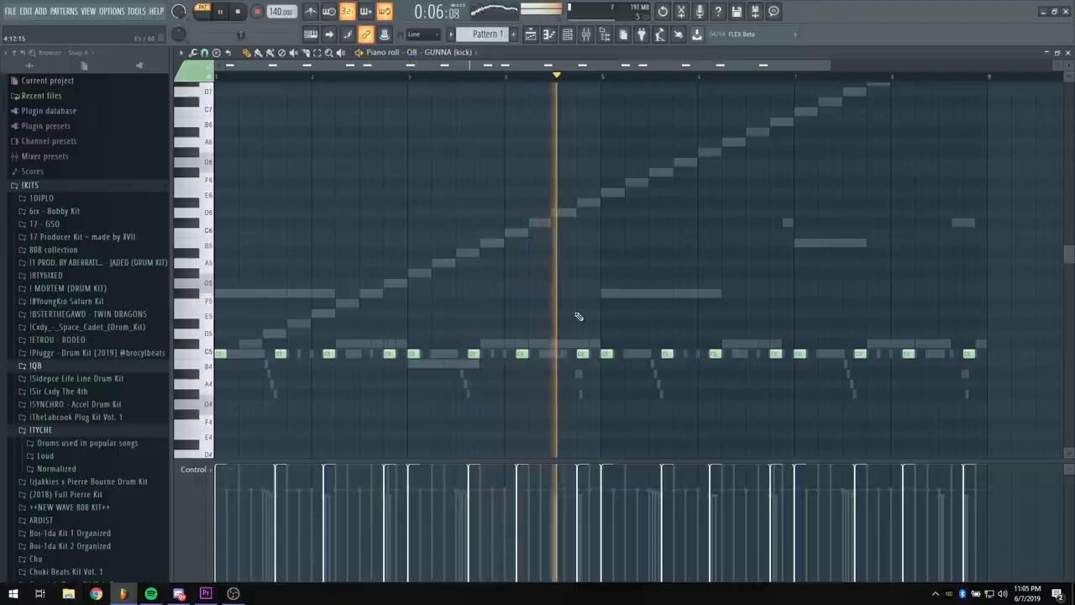
Show the channel rack and open the list of instruments for adding a new channel
left_click(567, 42)
key("space")
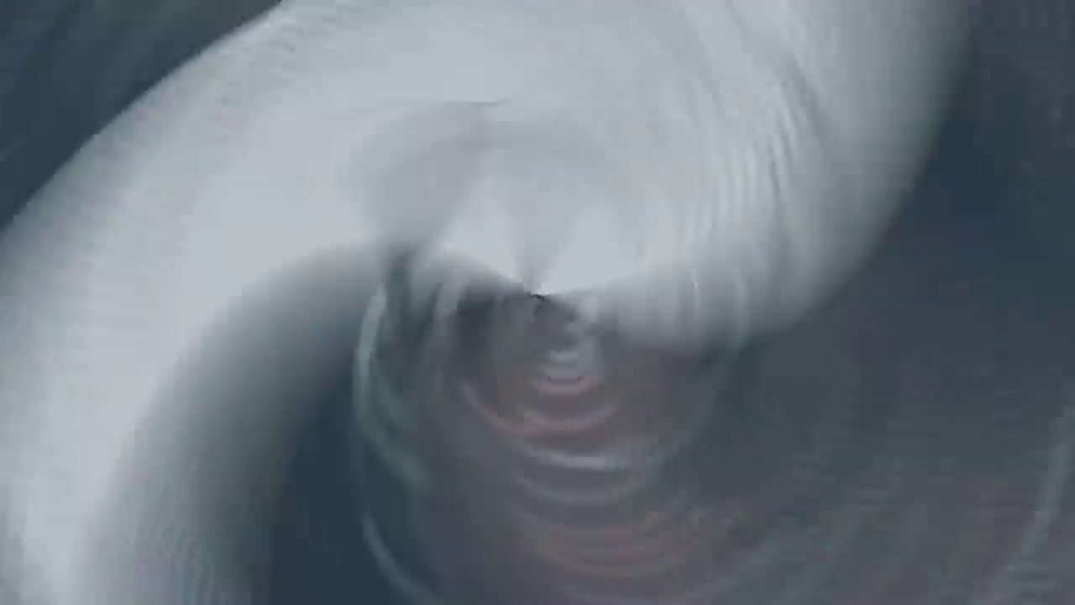
left_click(375, 332)
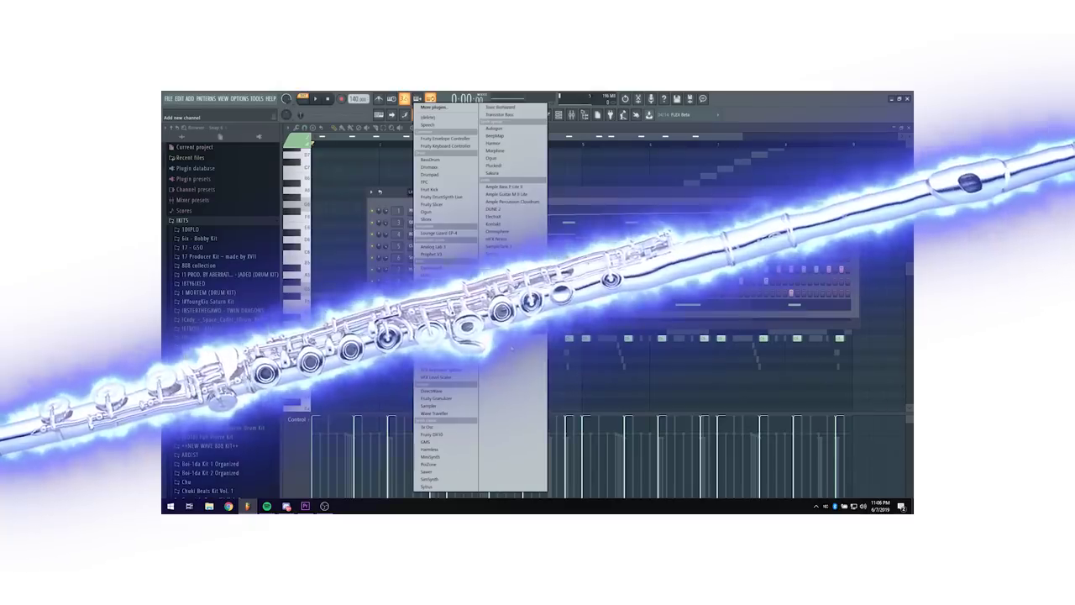